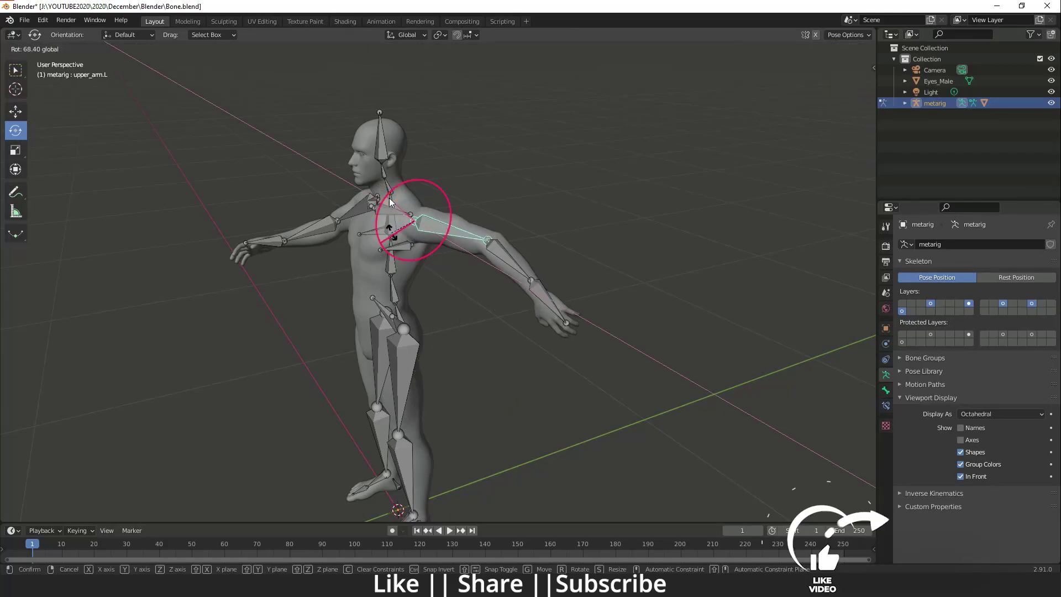
Finish the left upper arm's rotation and rotate the lower spine bone to turn the torso
click(391, 292)
shift+drag(375, 274, 369, 281)
shift+middle_drag(372, 279, 392, 160)
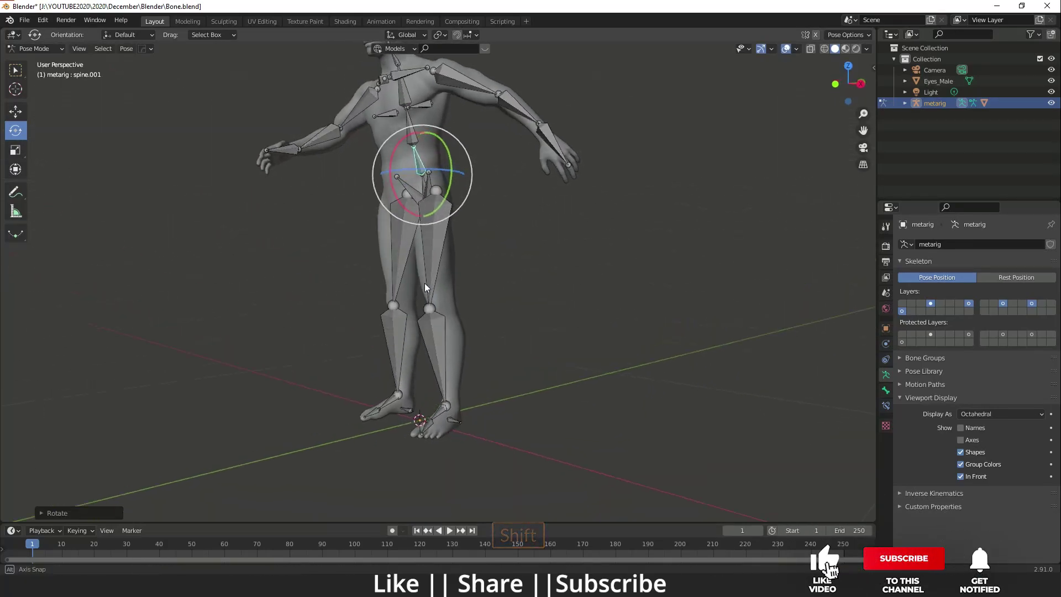
Rotate the right thigh forward, bend the right shin back at the knee, and adjust the right foot bone
middle_drag(332, 260, 467, 267)
click(436, 239)
mouse_move(475, 176)
mouse_down()
mouse_move(459, 117)
mouse_move(476, 171)
mouse_up()
click(540, 285)
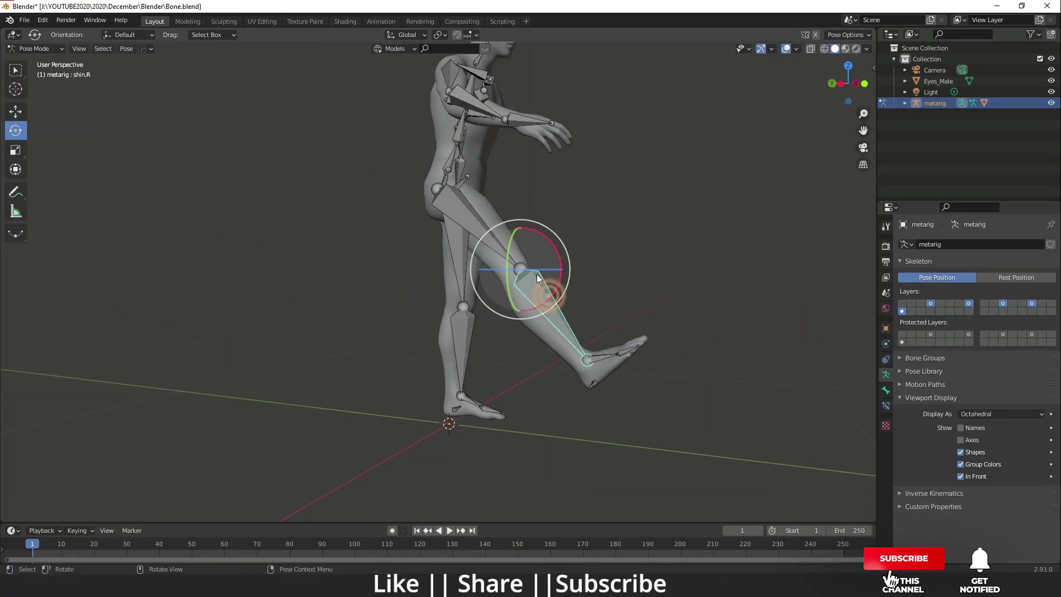
drag(546, 235, 564, 272)
click(491, 386)
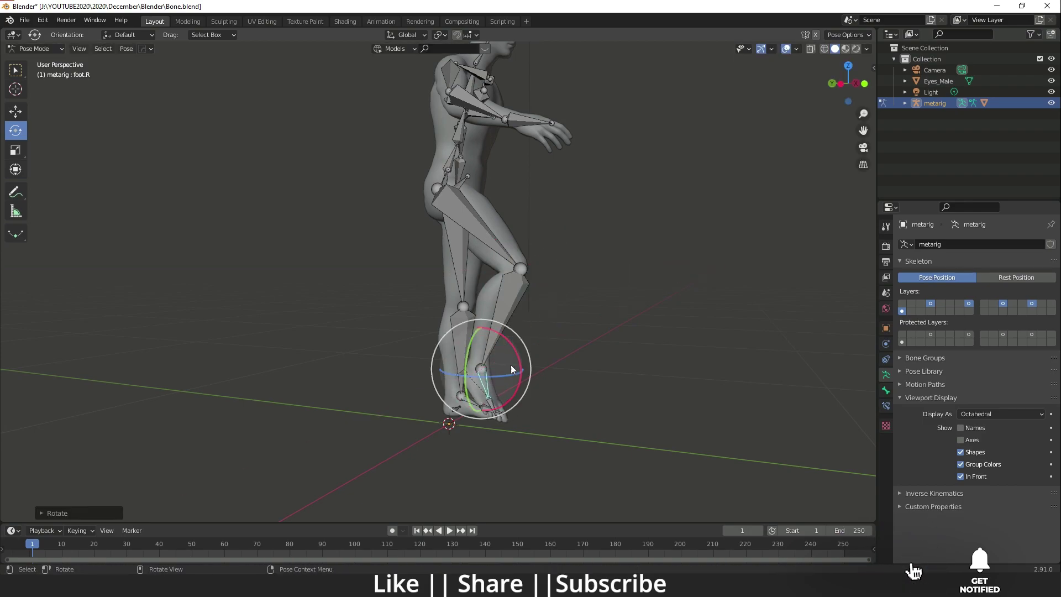
middle_drag(523, 338, 290, 371)
Rotate the left leg's bone backward to form a wide running stride
click(449, 246)
drag(460, 200, 453, 175)
middle_drag(437, 315, 568, 318)
Rotate the arm bones and the right hand bone to complete the arms of the running pose
click(500, 108)
drag(501, 77, 503, 100)
middle_drag(424, 191, 494, 174)
scroll(492, 210, down, 3)
shift+middle_drag(490, 238, 474, 305)
middle_drag(392, 263, 399, 241)
scroll(453, 268, up, 2)
click(441, 256)
drag(359, 242, 369, 241)
middle_drag(414, 290, 403, 313)
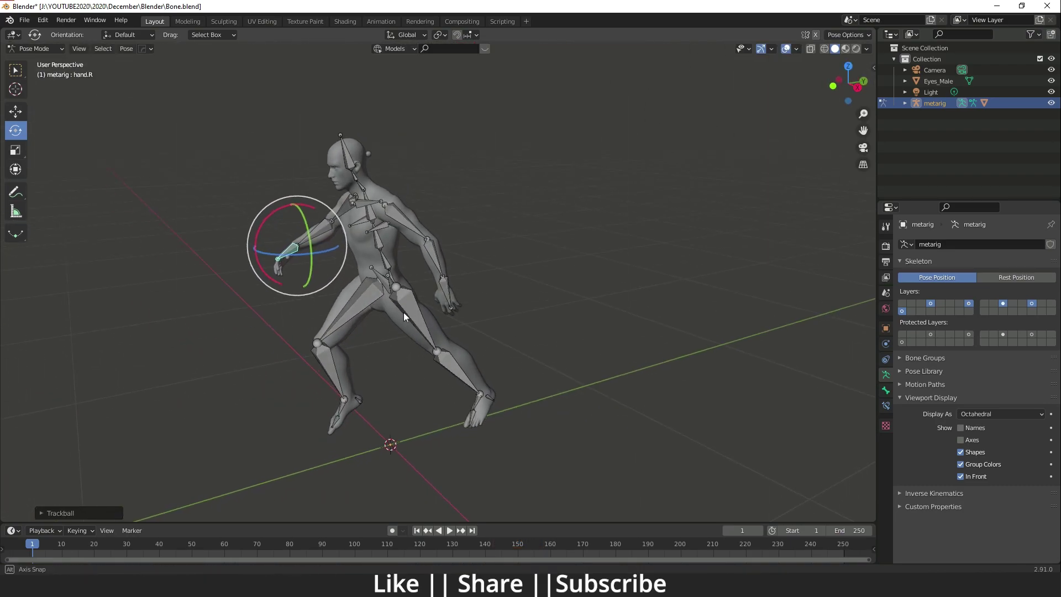
Rotate the neck bone spine.004 and the torso bone spine.002 to lean the head and upper body forward
click(354, 184)
drag(354, 185, 326, 184)
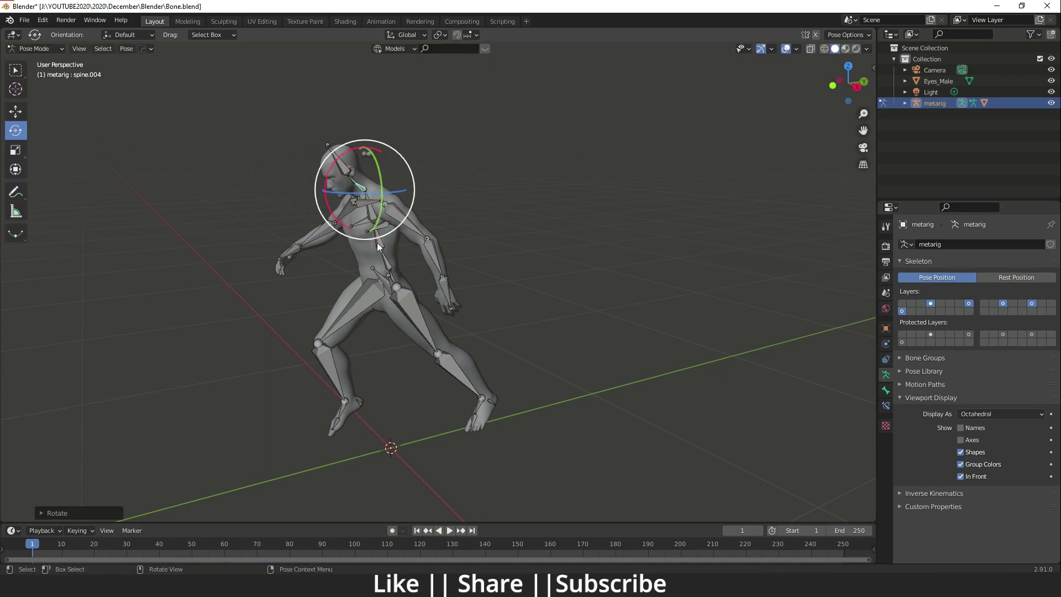
click(379, 241)
drag(350, 226, 349, 230)
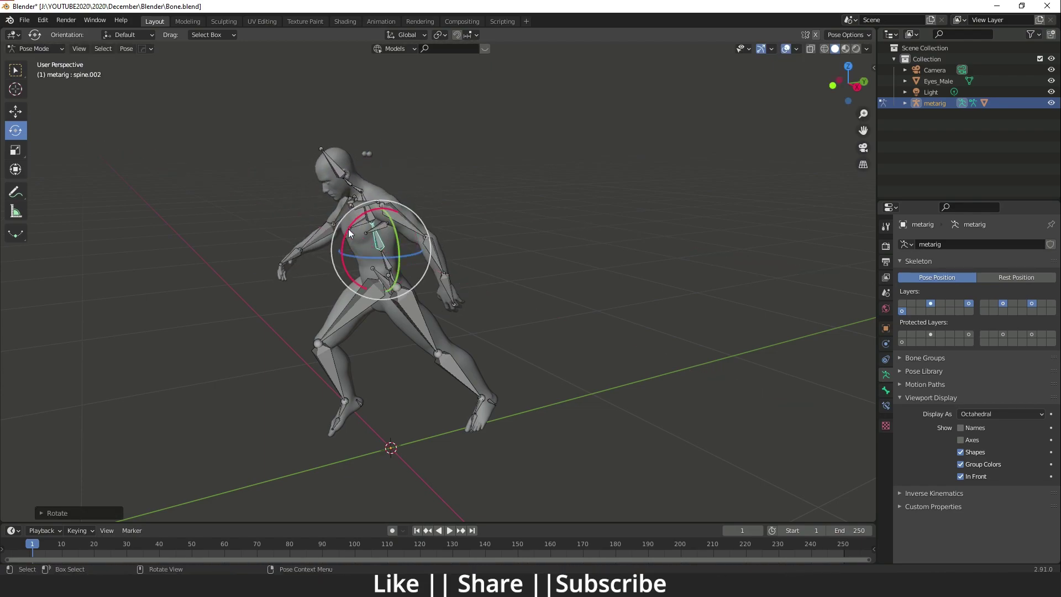
Return to Object Mode and delete the Eyes_Male object floating behind the head
click(36, 48)
click(46, 64)
click(366, 155)
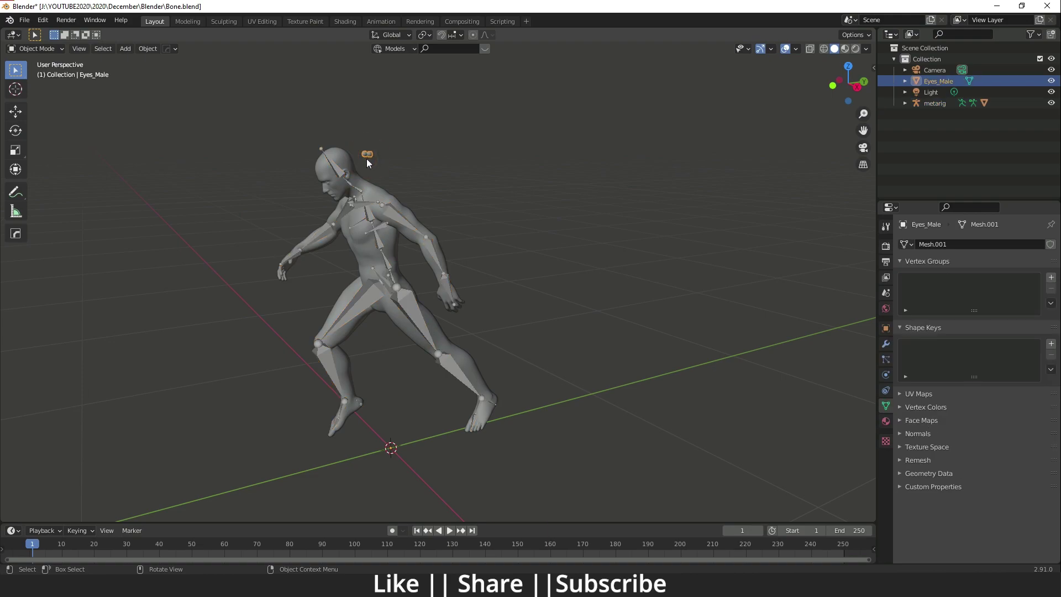
key(Delete)
middle_drag(406, 241, 406, 334)
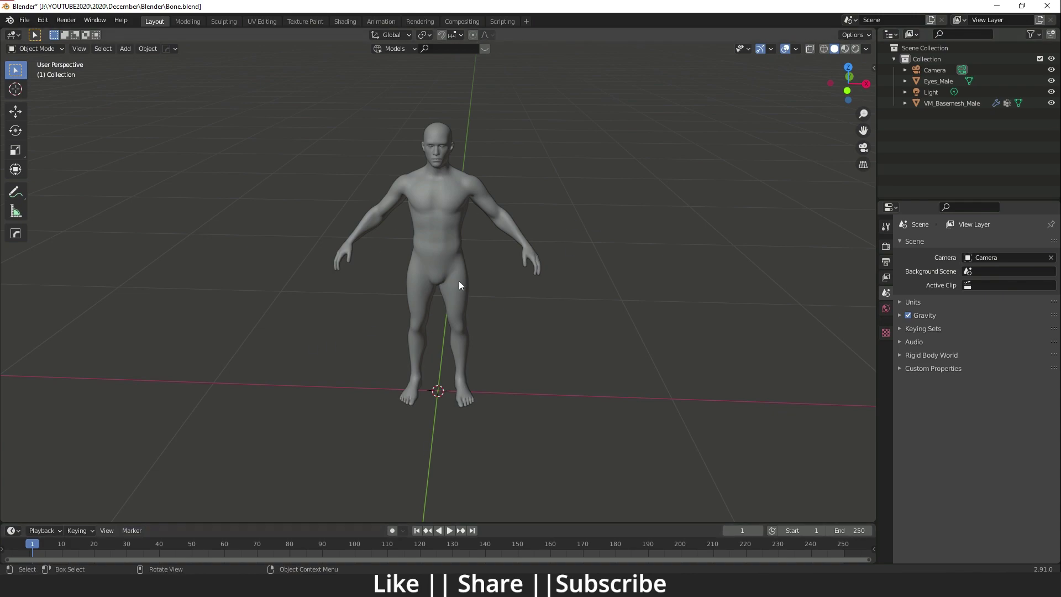
Check which armature types can be added to the scene
key(shift+a)
mouse_move(355, 199)
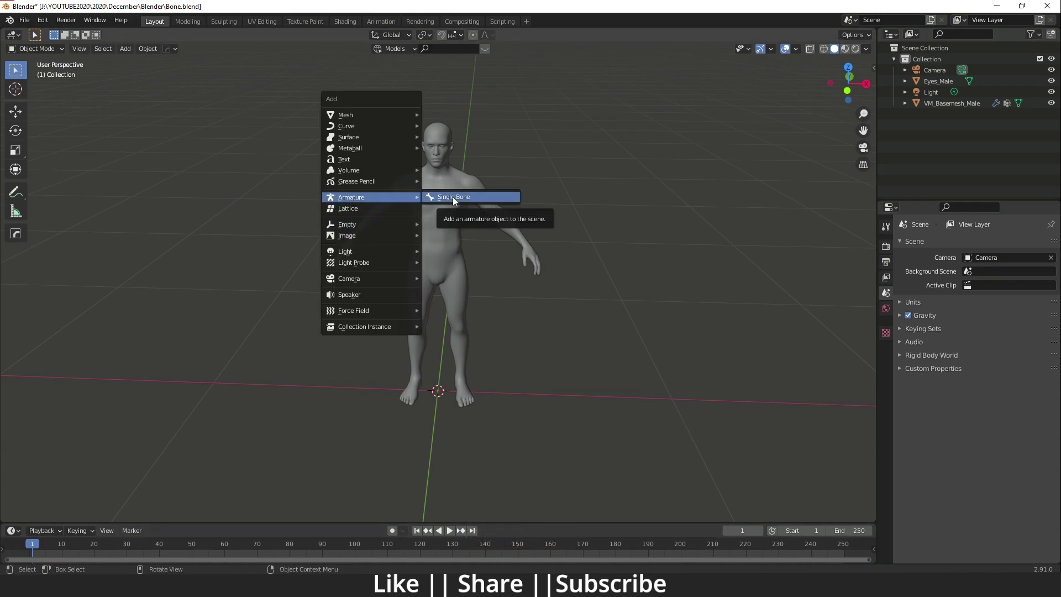
click(127, 48)
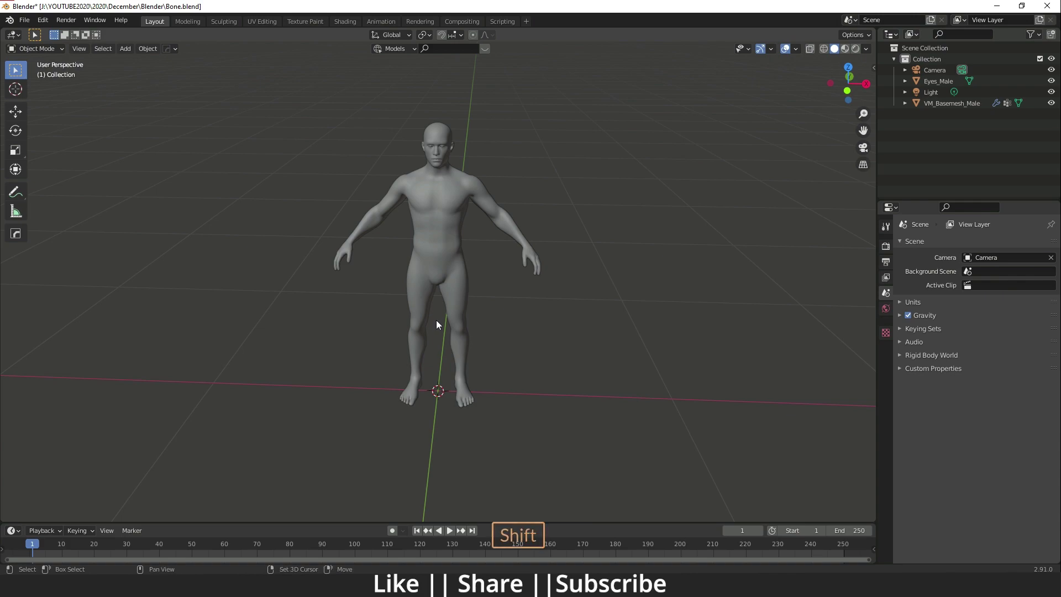
key(shift+a)
mouse_move(440, 272)
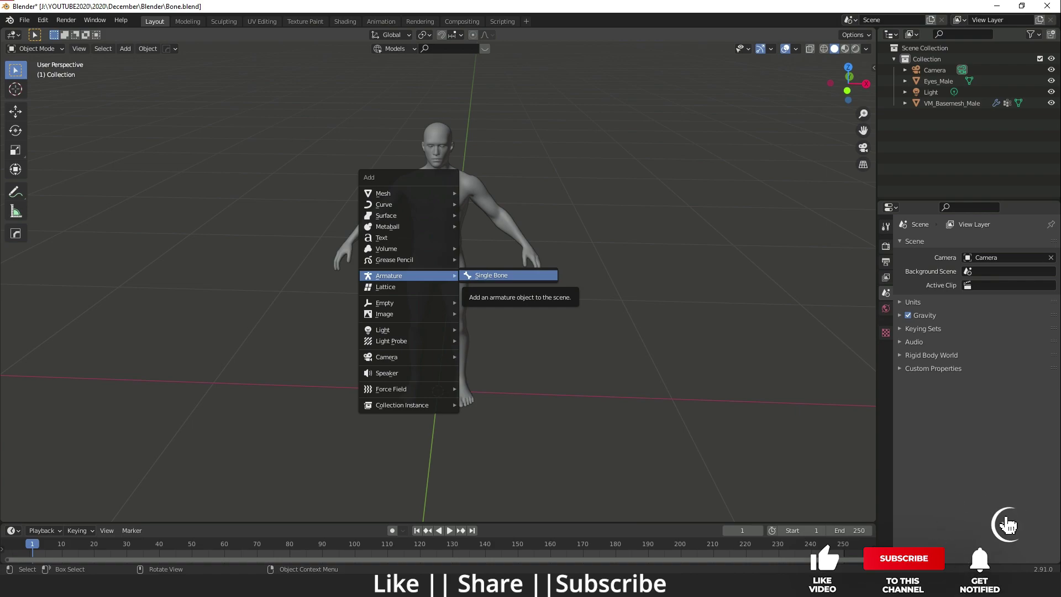
key(Escape)
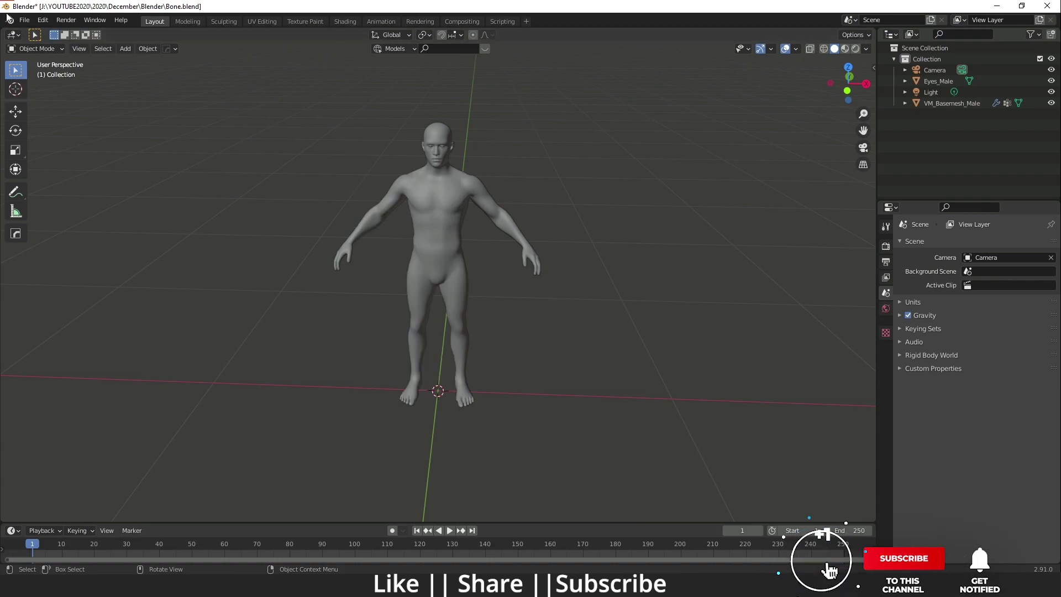
Search the add-on preferences for RIG, enable the Rigging: Rigify add-on, and close the preferences
click(43, 20)
click(65, 182)
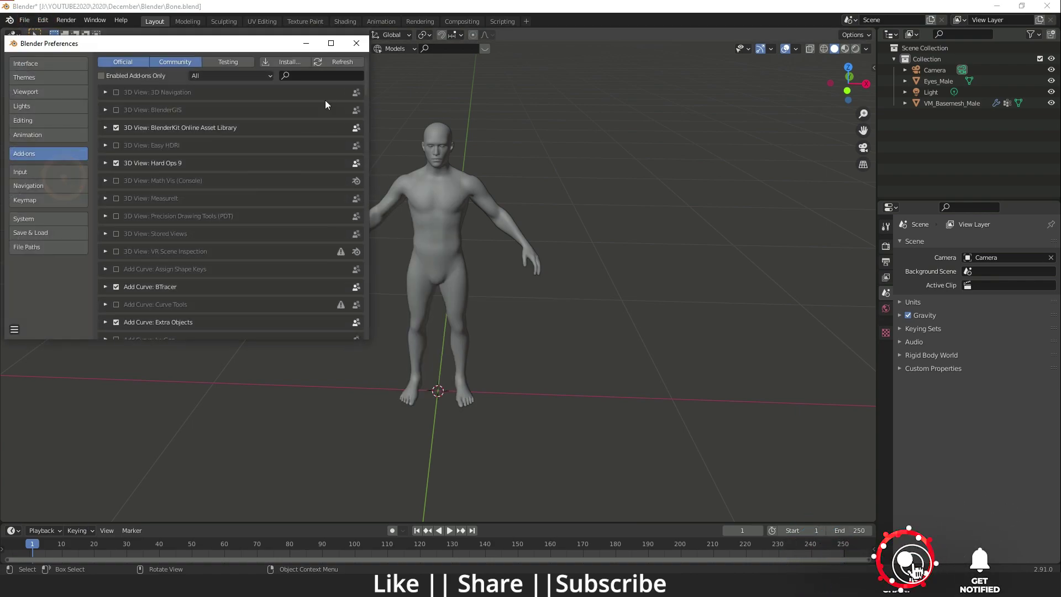
click(302, 75)
text(R)
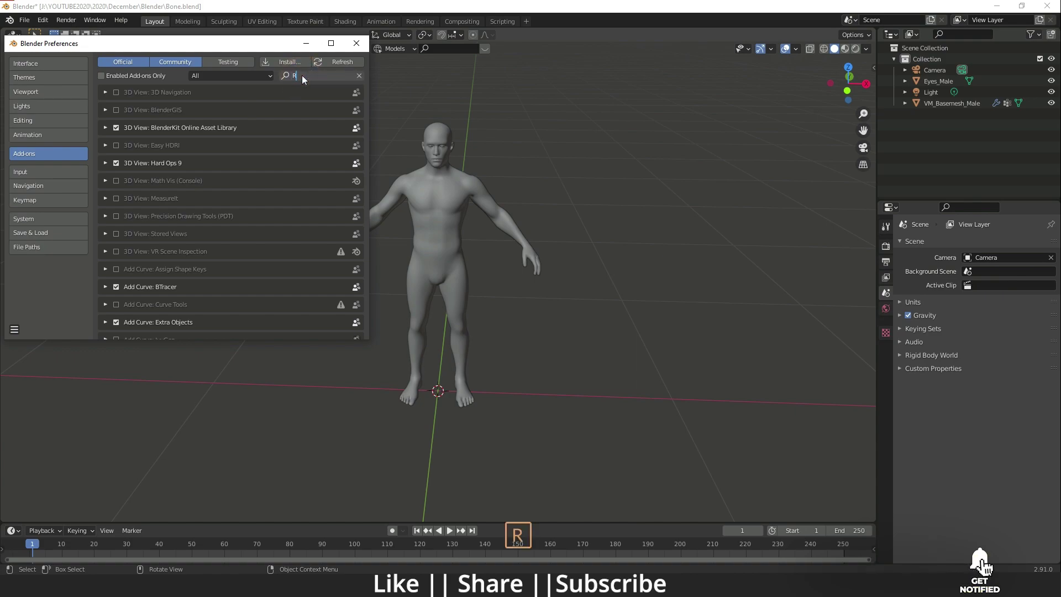
text(IG)
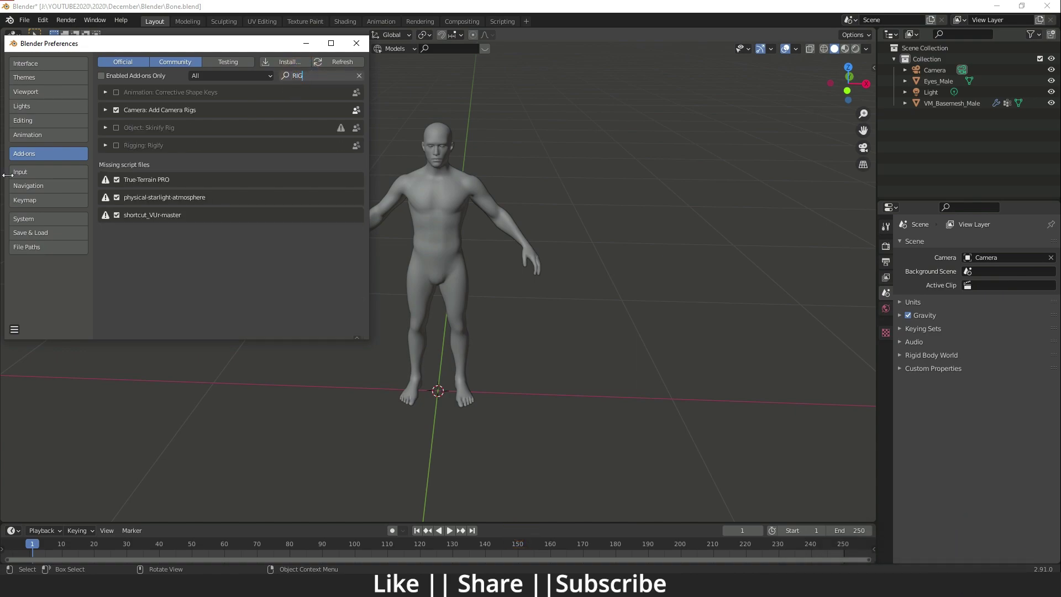
click(115, 145)
click(115, 145)
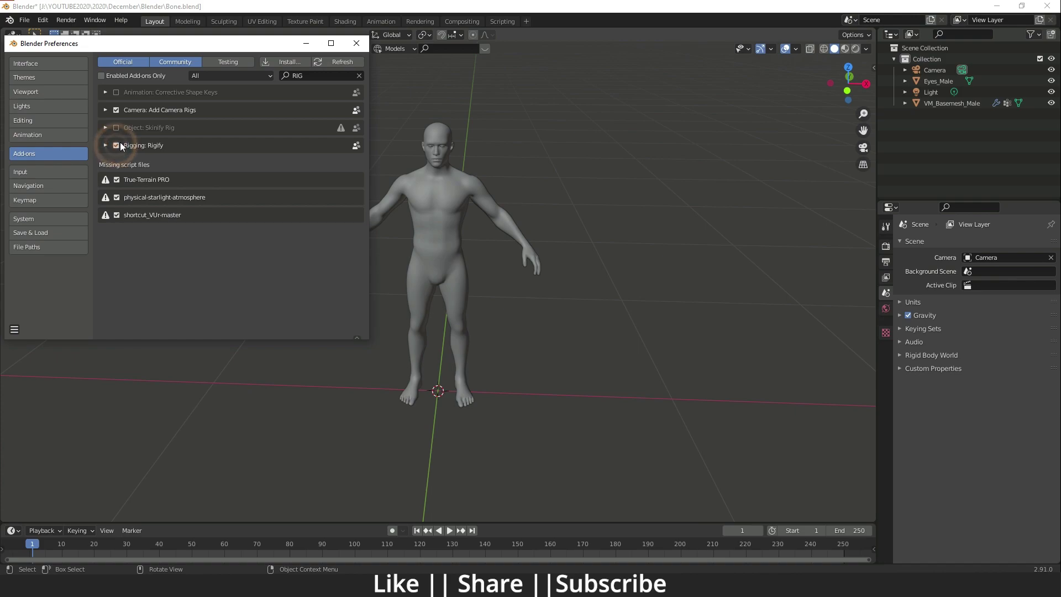
click(15, 329)
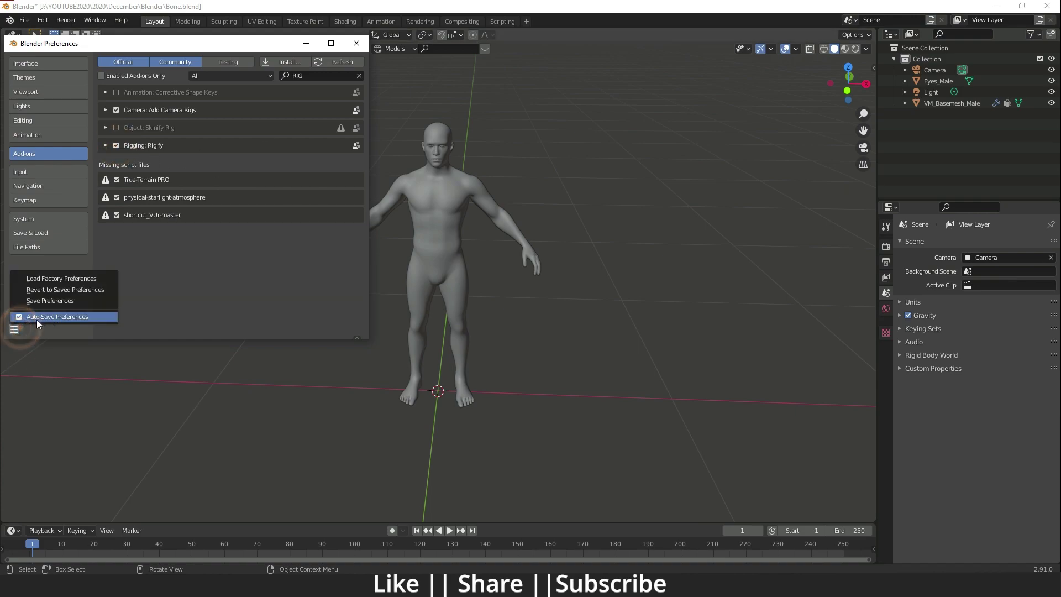
click(359, 75)
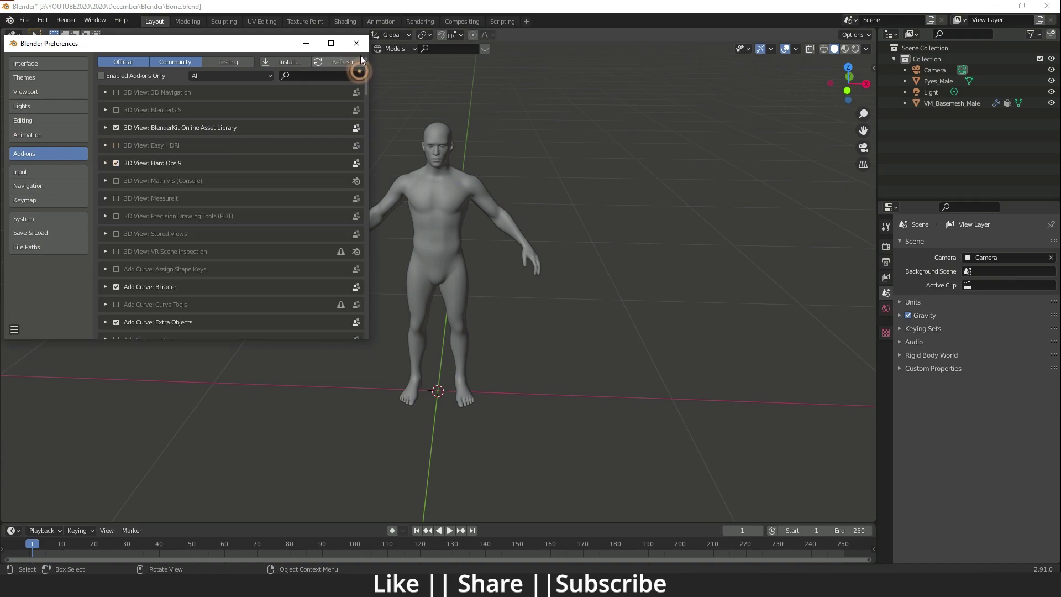
click(357, 43)
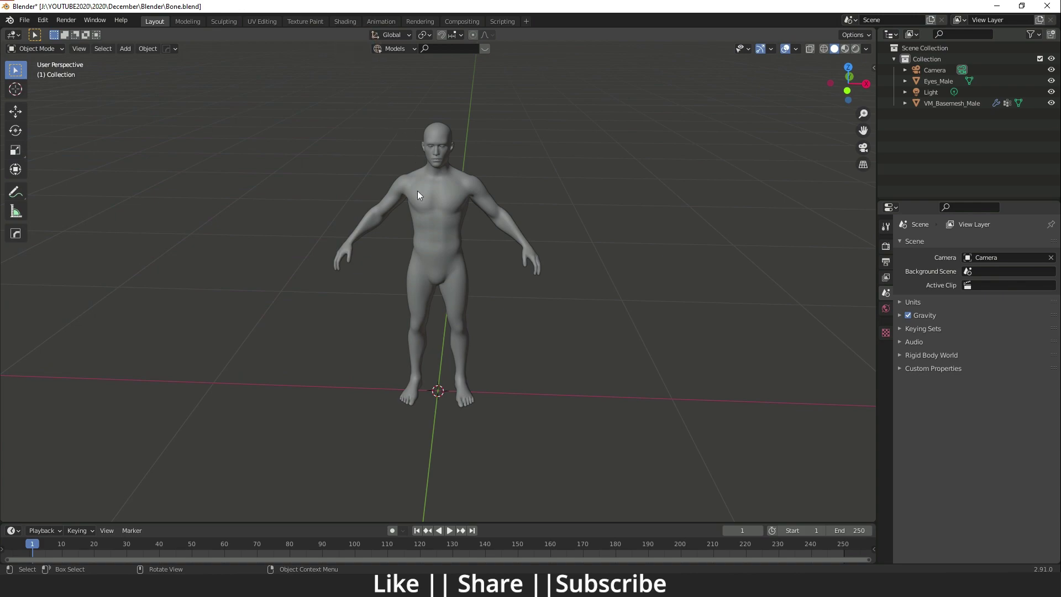
Add a Basic Human (Meta-Rig) armature to the scene
key(shift+a)
mouse_move(417, 190)
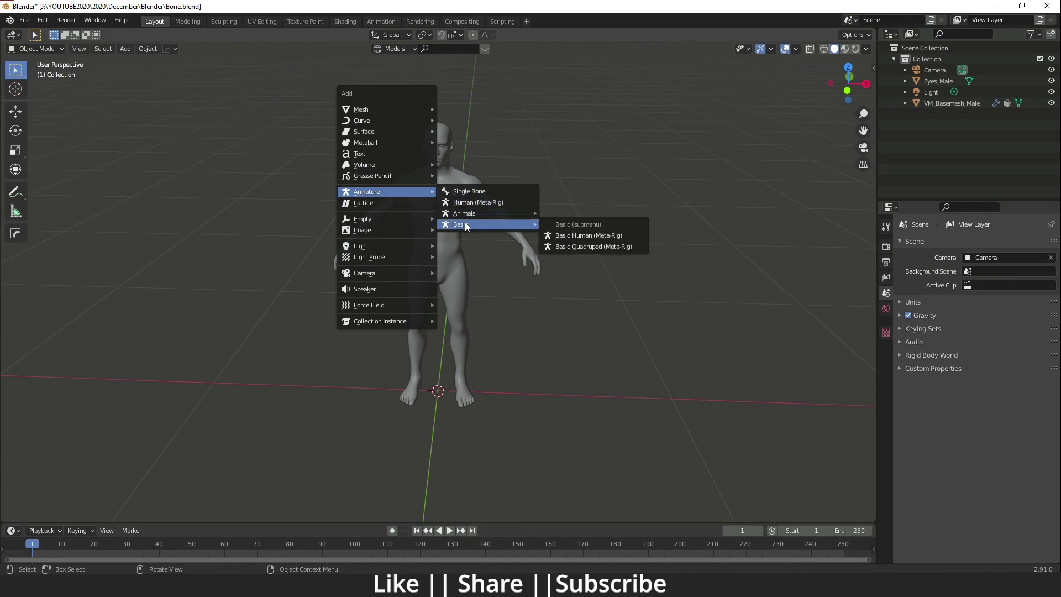
mouse_move(463, 217)
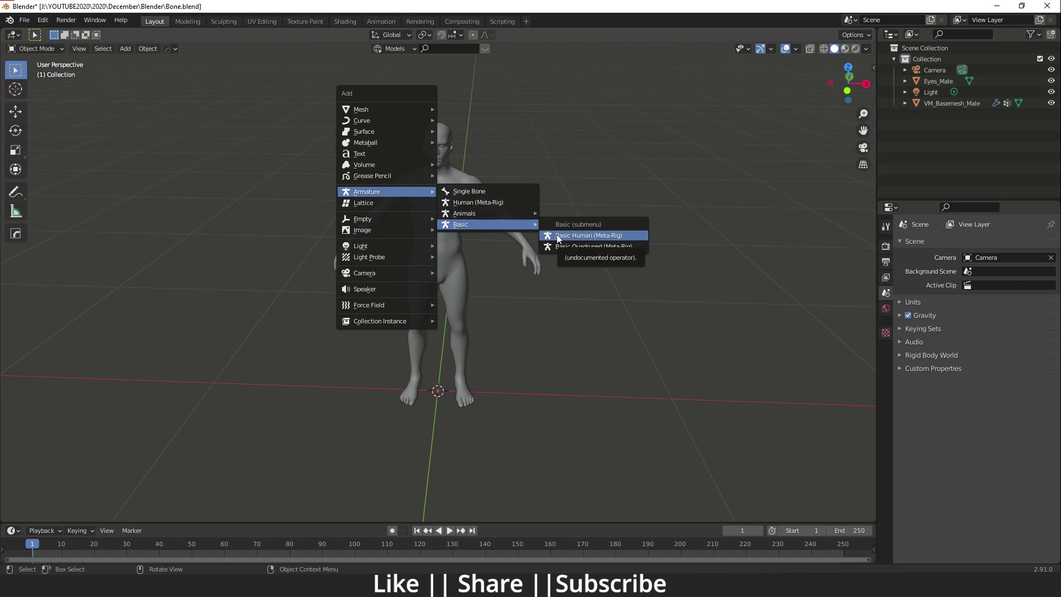
click(558, 237)
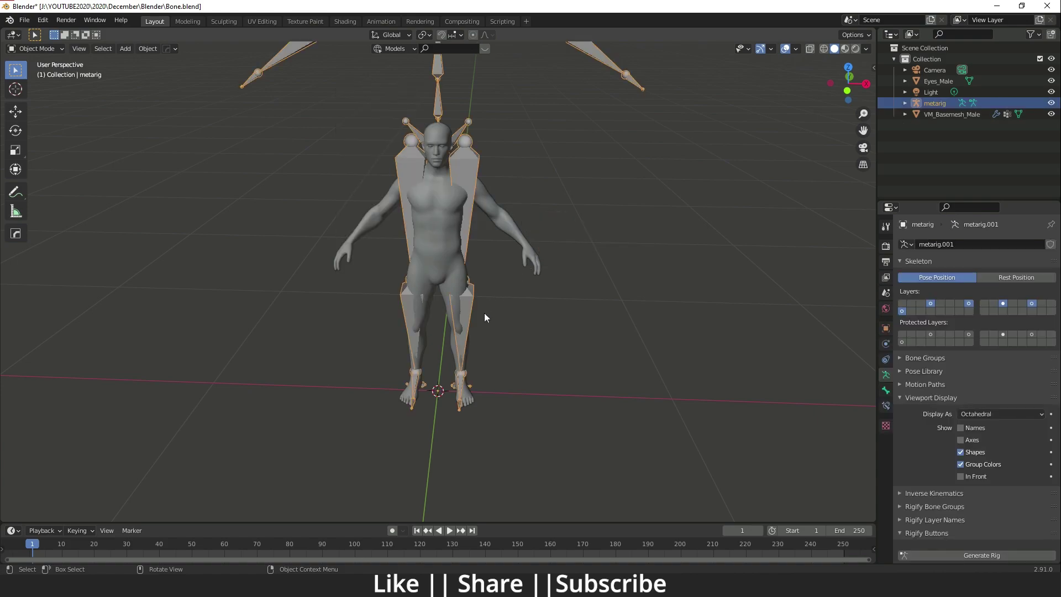
Scale the metarig down uniformly until its height matches the male base mesh
scroll(485, 314, down, 3)
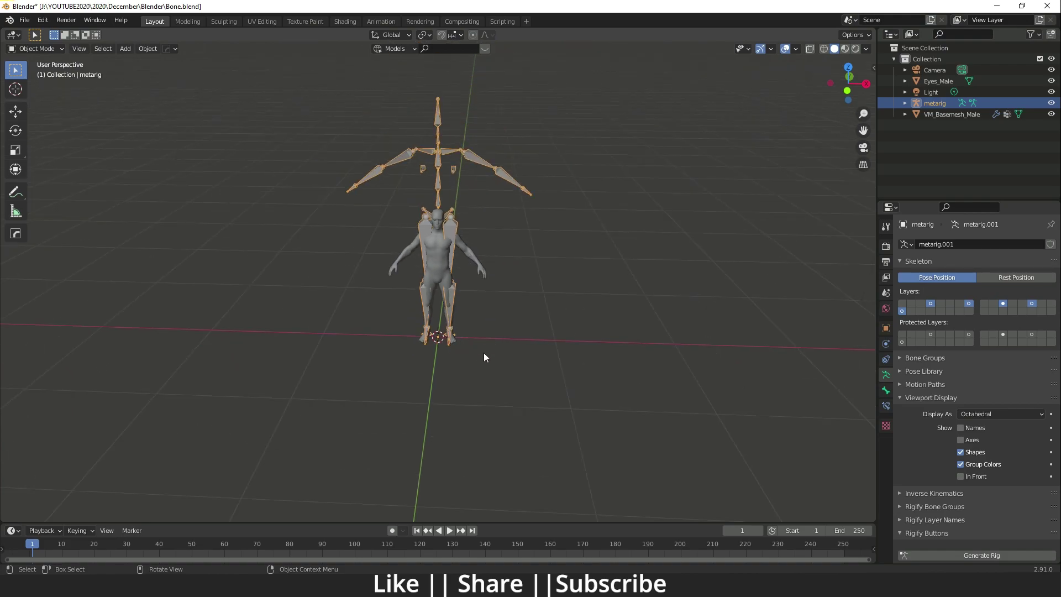
key(s)
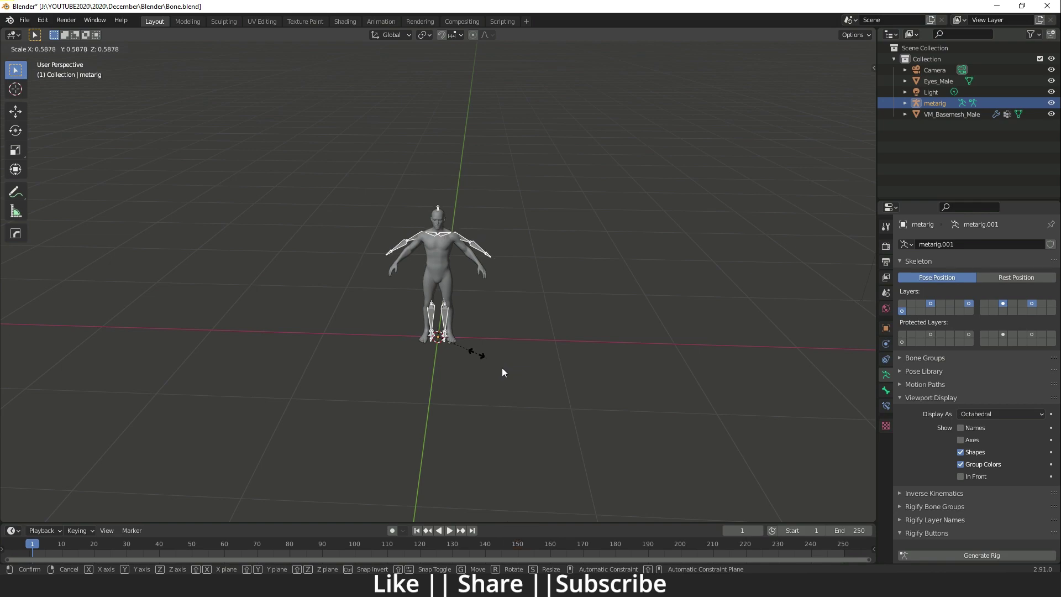
click(476, 353)
scroll(462, 336, up, 4)
key(s)
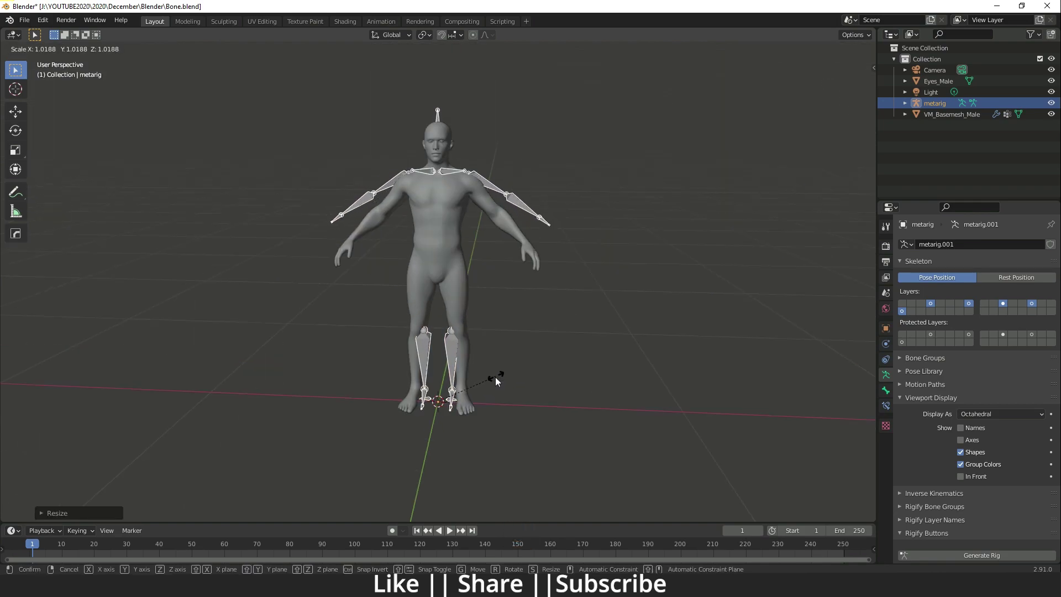
click(494, 376)
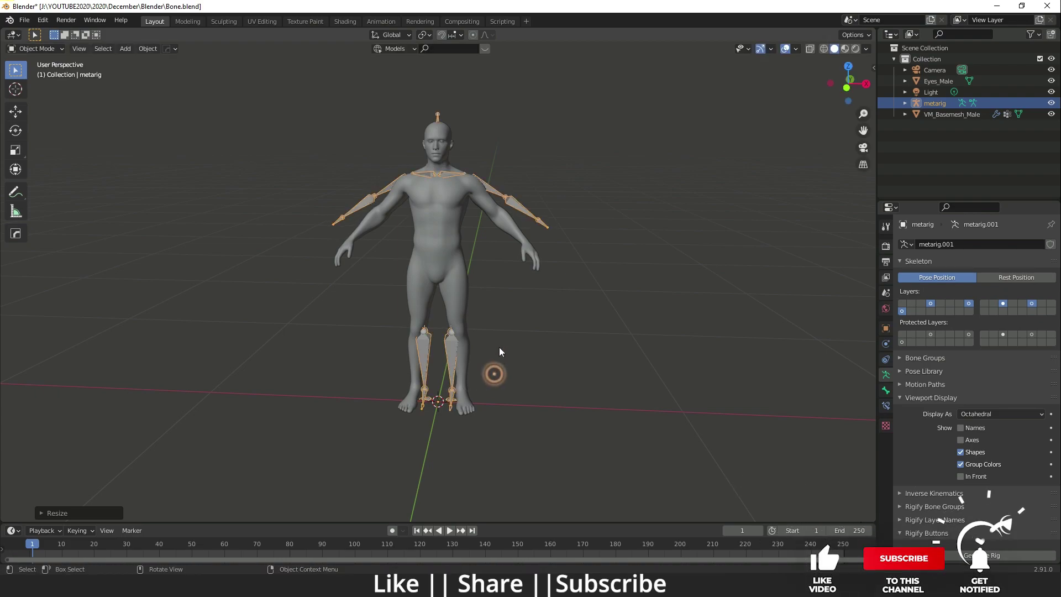
middle_drag(499, 348, 469, 273)
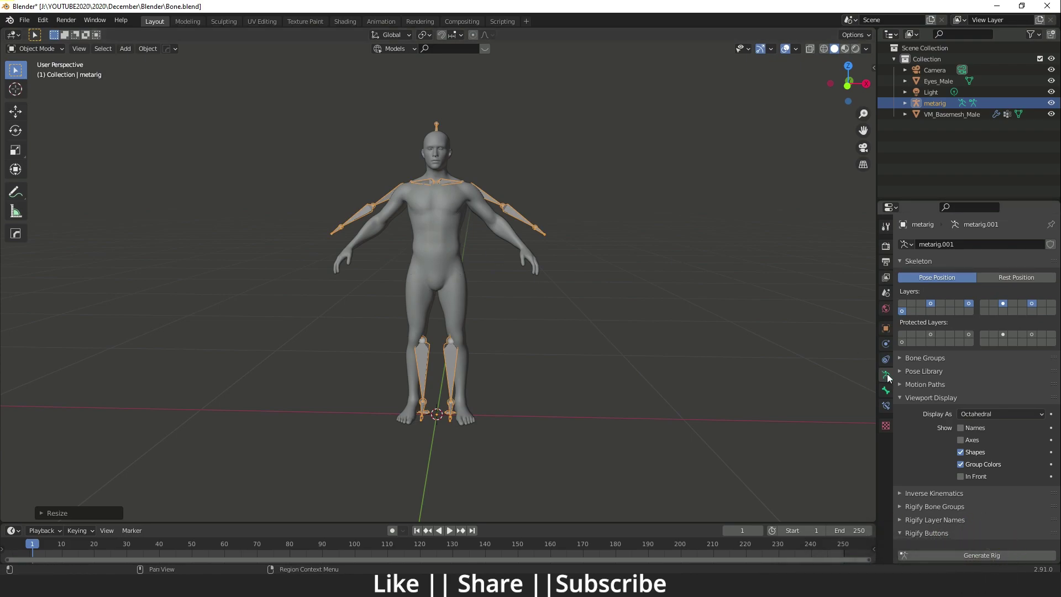
Set the metarig to display In Front of the body mesh and deselect it
click(961, 476)
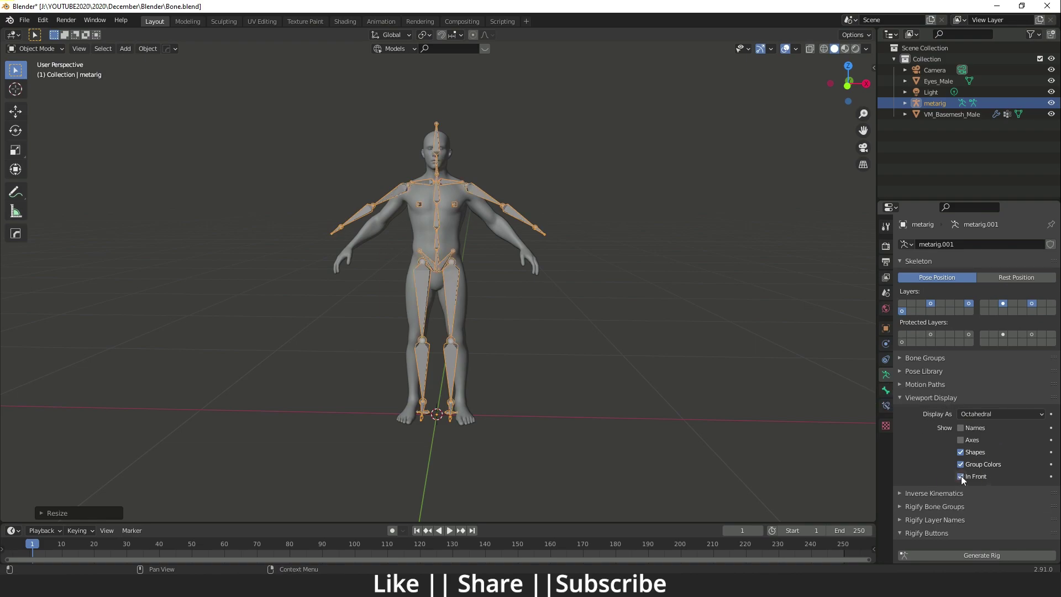
mouse_move(512, 324)
middle_down()
mouse_move(393, 321)
mouse_move(487, 329)
middle_up()
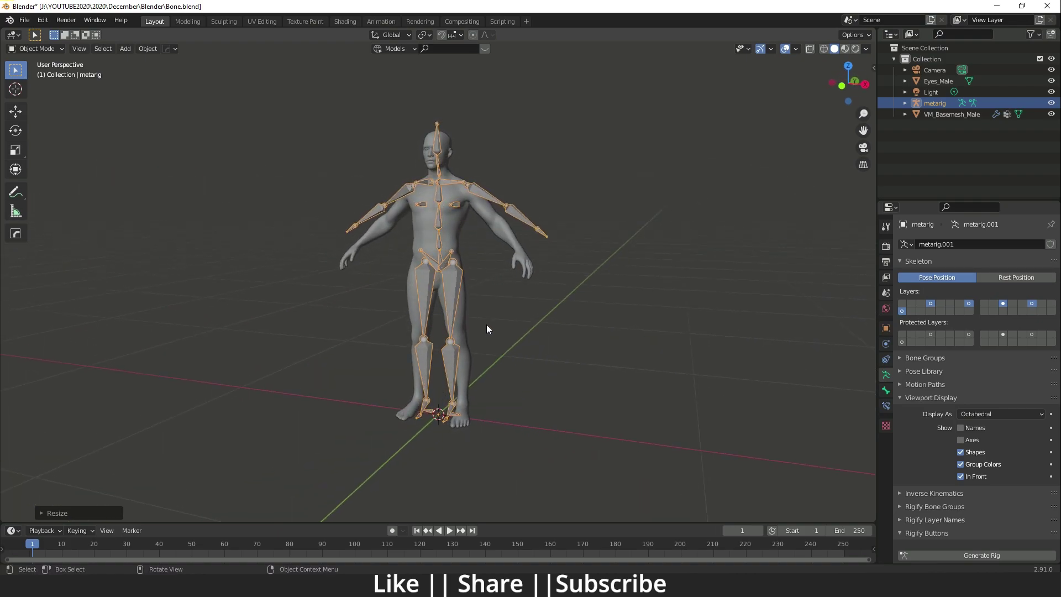
click(549, 337)
middle_drag(547, 346, 570, 359)
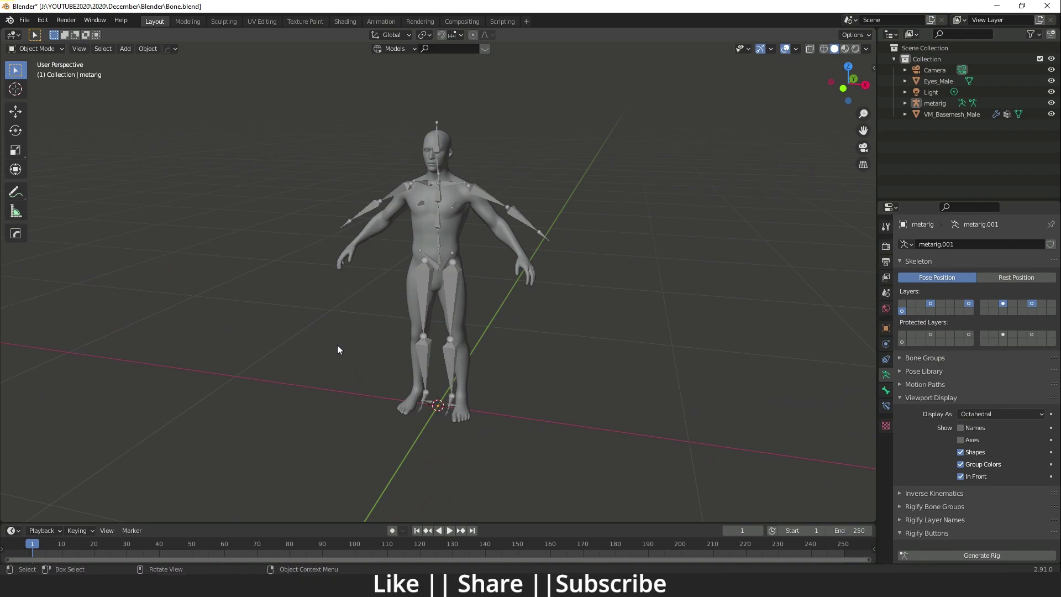
Switch to the front orthographic view and enter Edit Mode on the metarig
key(grave)
click(368, 202)
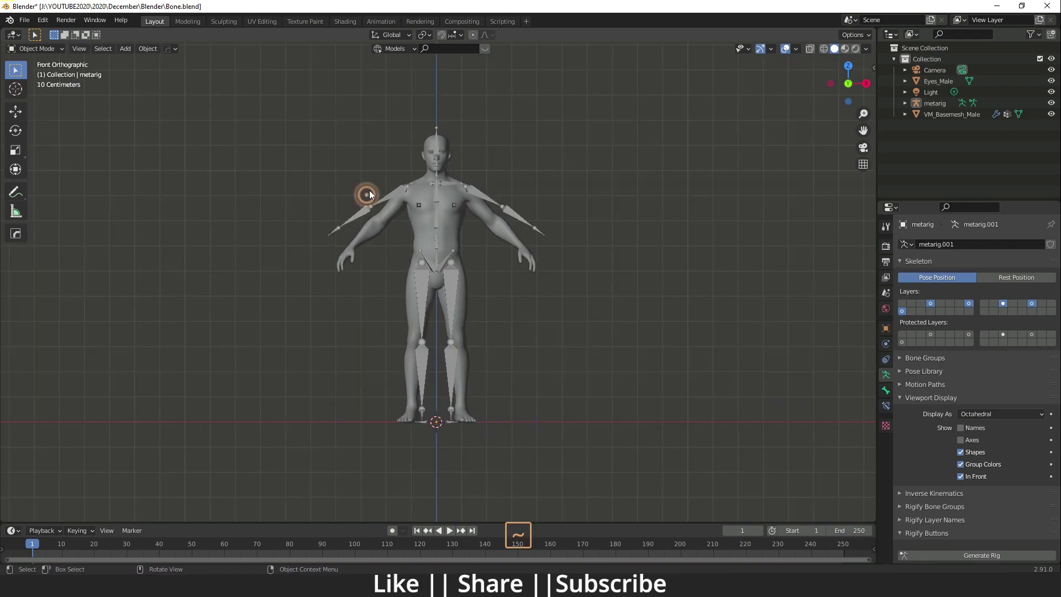
shift+scroll(397, 250, up, 1)
click(394, 211)
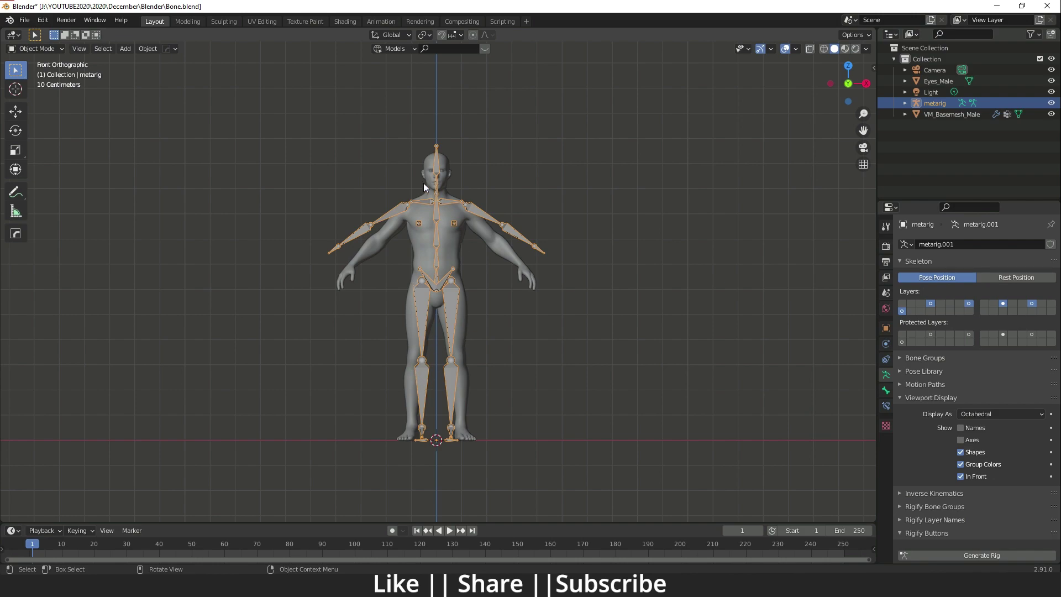
click(44, 49)
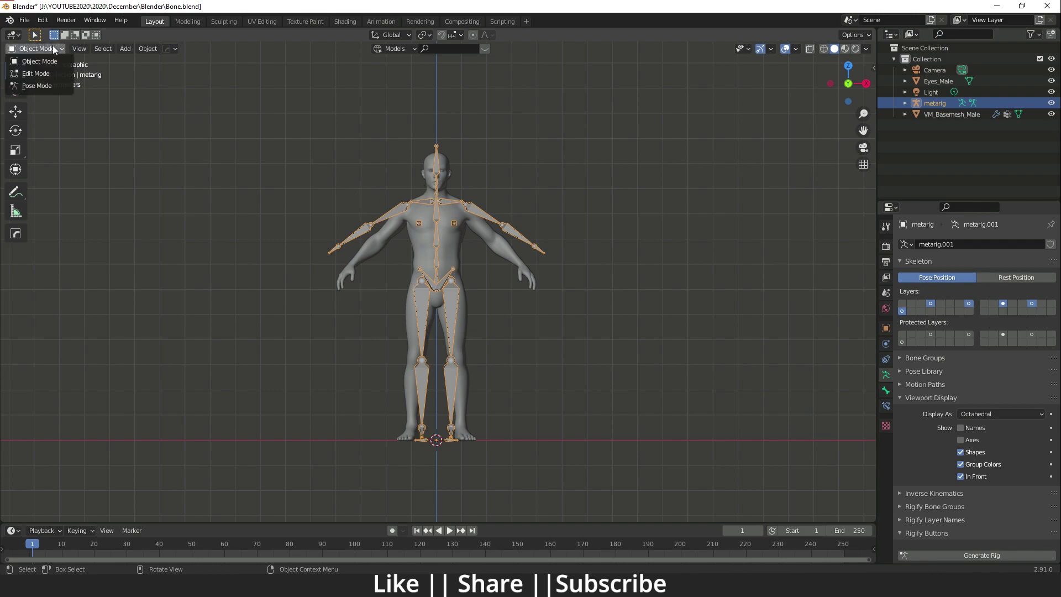
click(38, 74)
scroll(335, 224, up, 4)
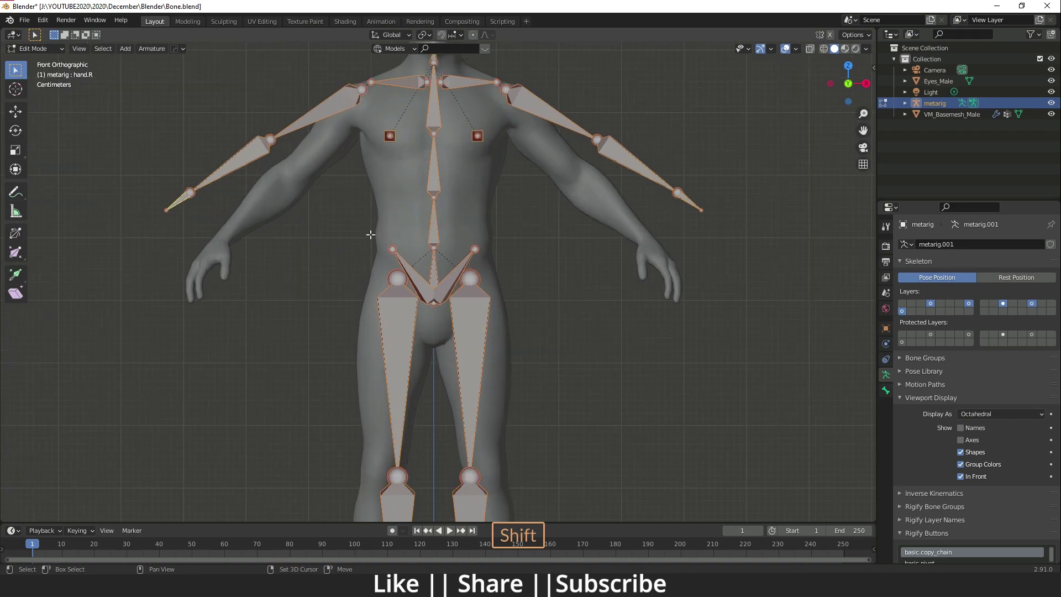
shift+middle_drag(335, 224, 413, 286)
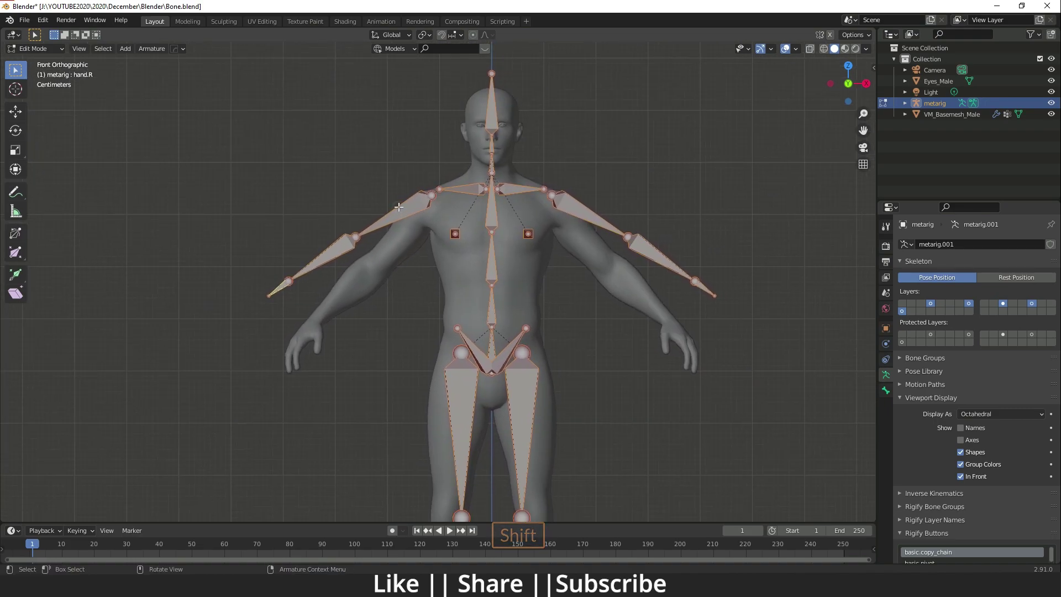
click(392, 227)
key(g)
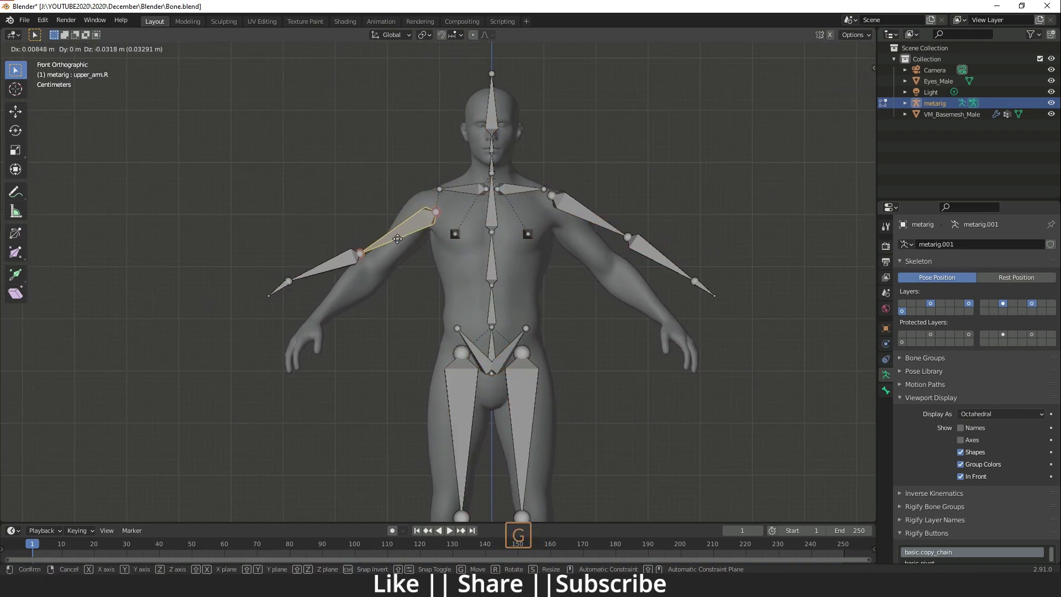
right_click(393, 230)
Move the metarig's right elbow, wrist and hand-tip joints onto the body's right arm in the front view
click(353, 236)
key(g)
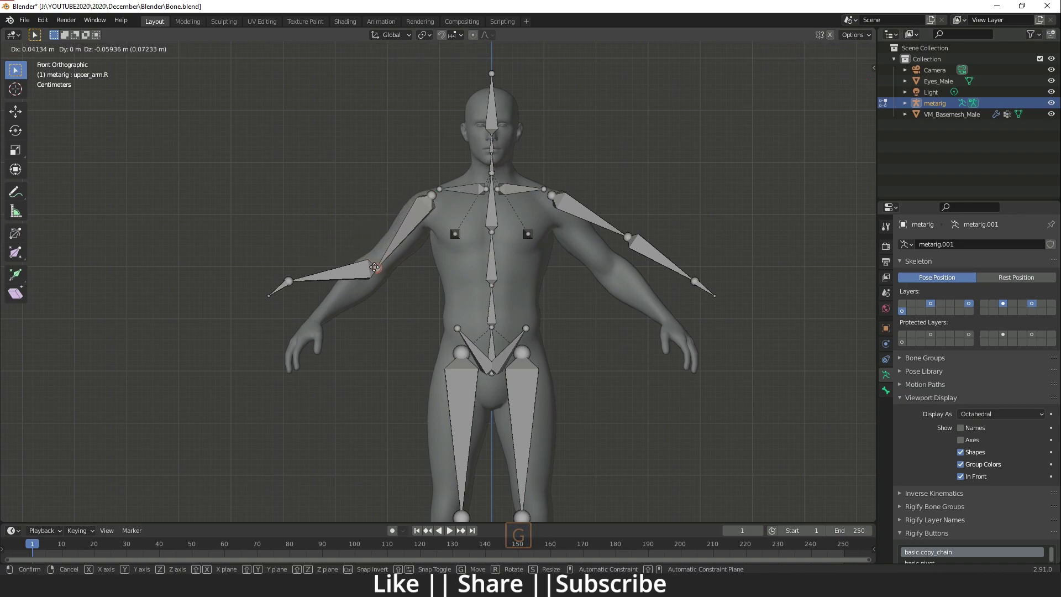
click(375, 268)
click(289, 282)
key(g)
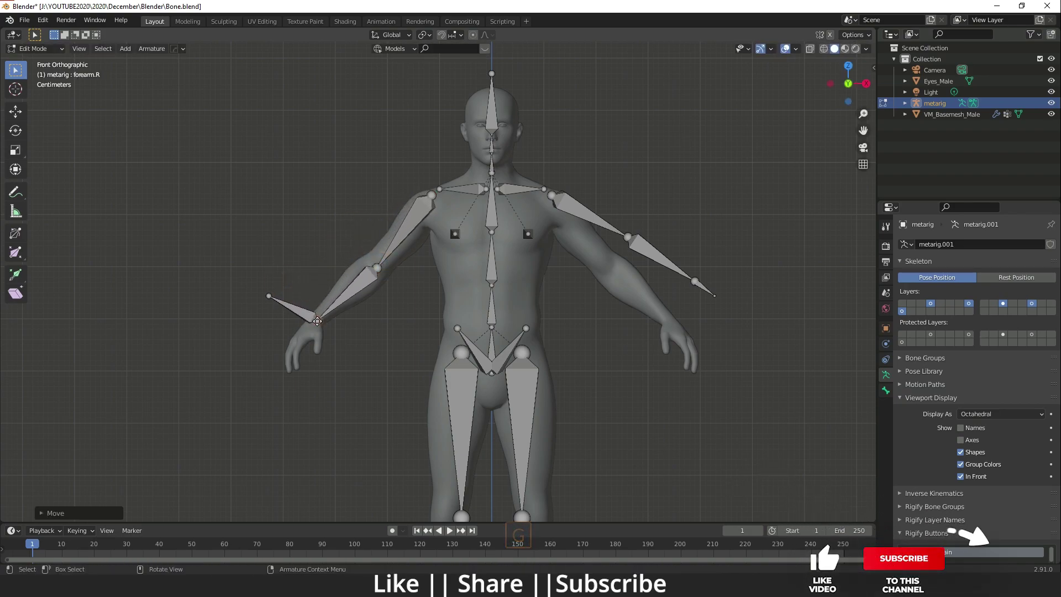
click(319, 320)
click(264, 295)
key(g)
click(294, 359)
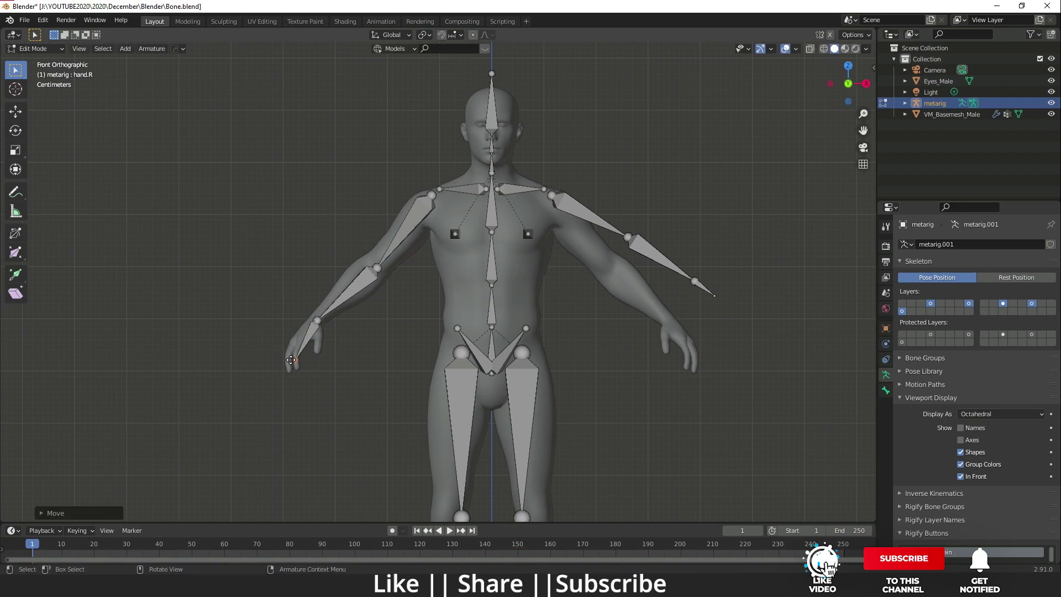
Move the metarig's left elbow, wrist and hand-tip joints onto the body's left arm
shift+middle_drag(549, 320, 471, 290)
click(550, 207)
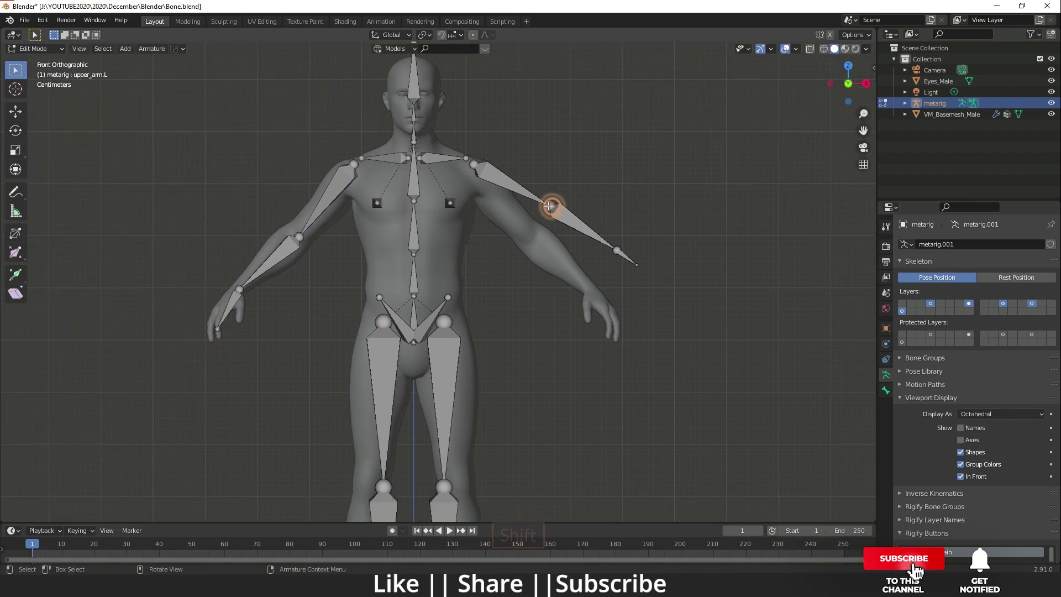
key(g)
click(537, 236)
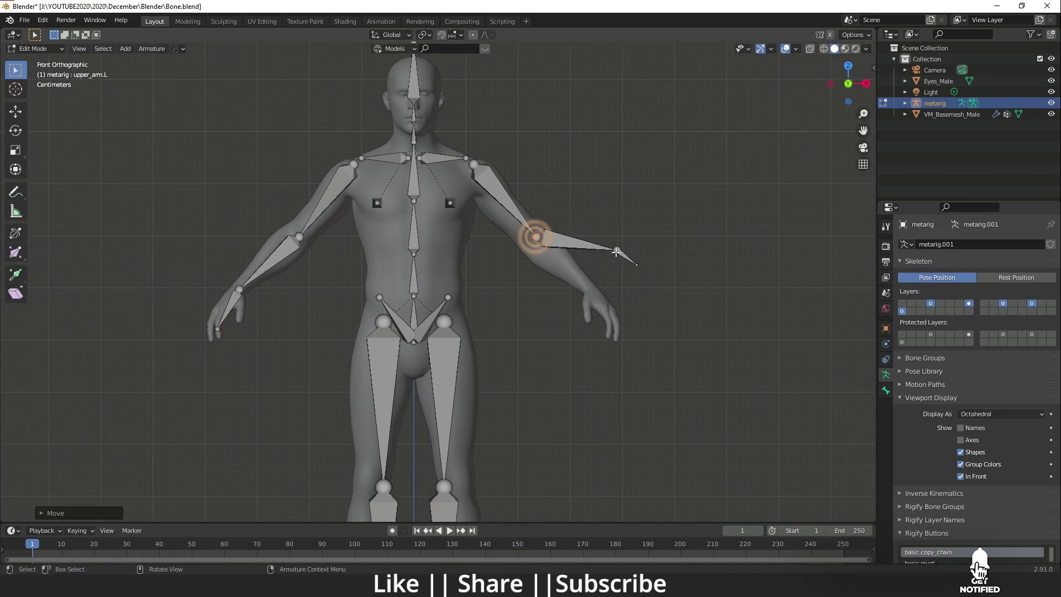
click(617, 249)
key(g)
click(587, 291)
click(637, 266)
key(g)
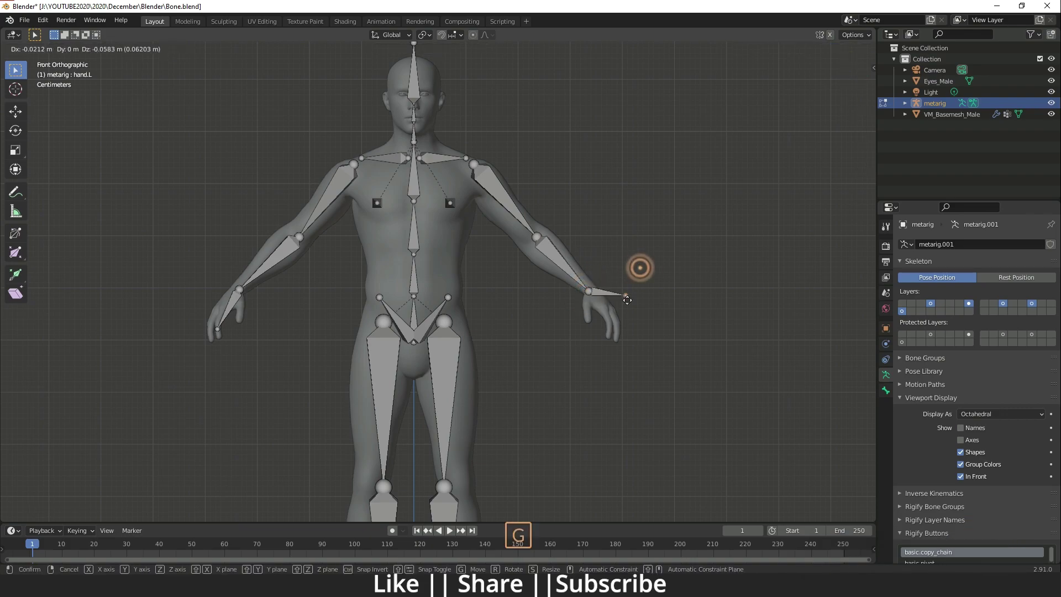
click(619, 336)
Move the knee and ankle joints of both metarig legs outward so they sit inside the body's legs
shift+middle_drag(382, 482, 440, 289)
click(441, 289)
key(g)
click(423, 294)
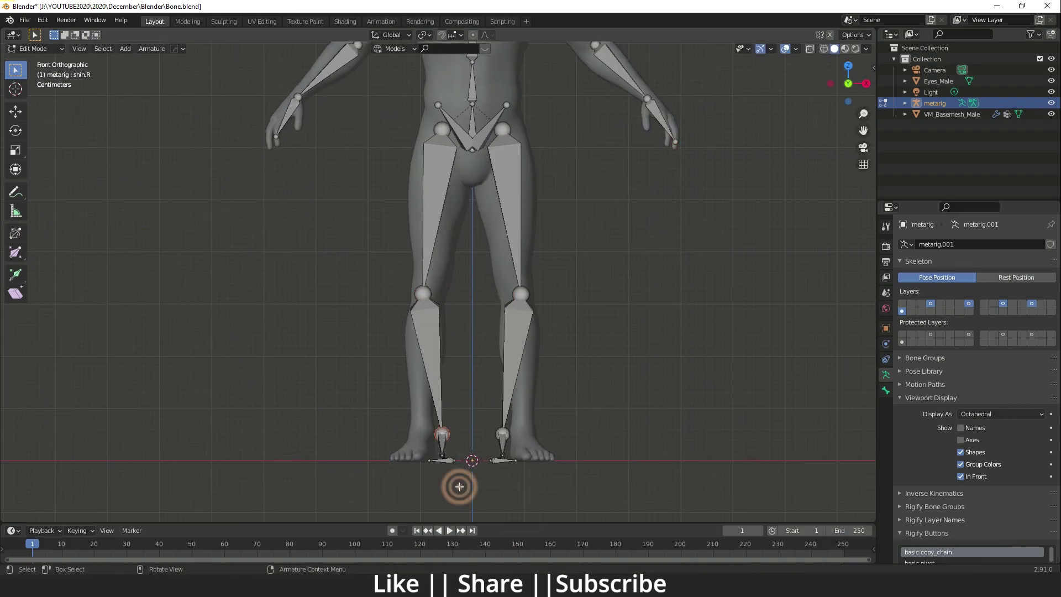
key(g)
click(437, 487)
key(g)
click(532, 462)
key(g)
click(523, 448)
Adjust the arm and hand joints on both sides in the top view to follow the body's arms
shift+middle_drag(472, 204, 478, 441)
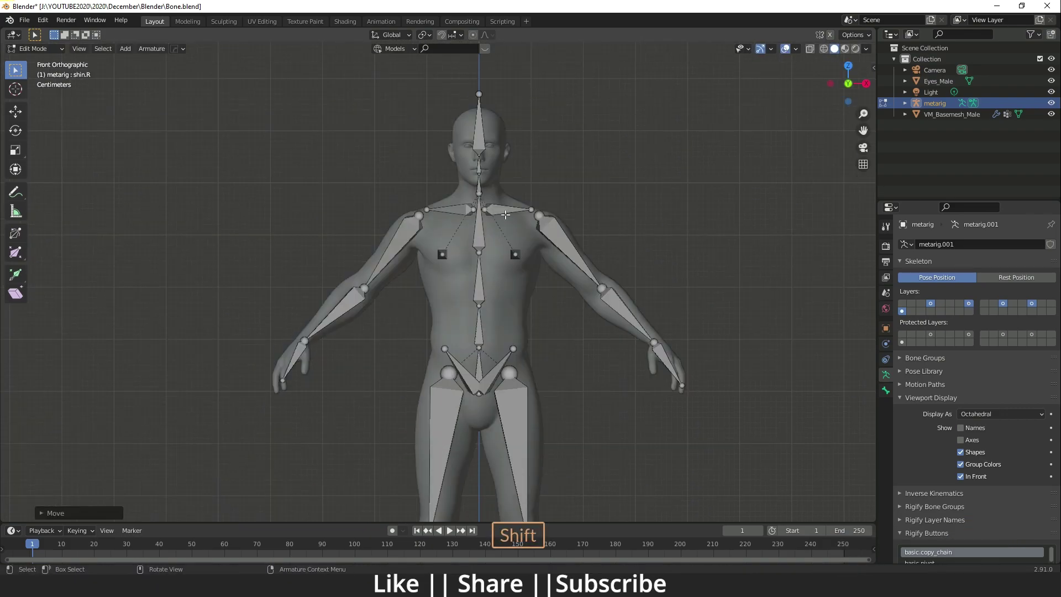
key(KP_7)
click(391, 240)
key(g)
click(382, 251)
click(629, 243)
key(g)
click(681, 254)
key(g)
click(709, 256)
Return the fitted metarig to Object Mode
middle_drag(486, 487, 474, 382)
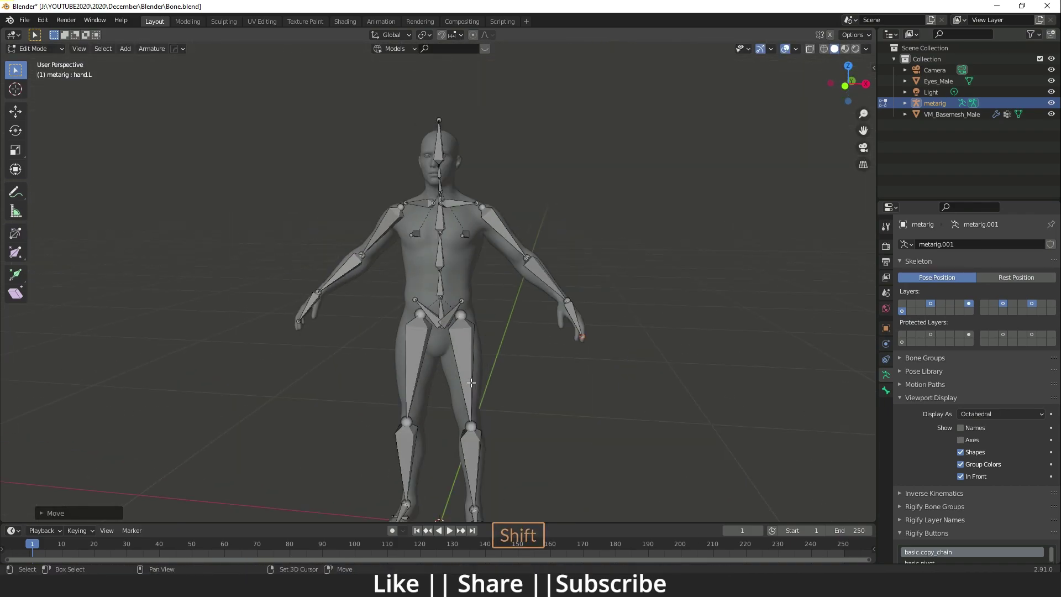
key(Tab)
scroll(376, 265, down, 3)
shift+middle_drag(388, 304, 385, 307)
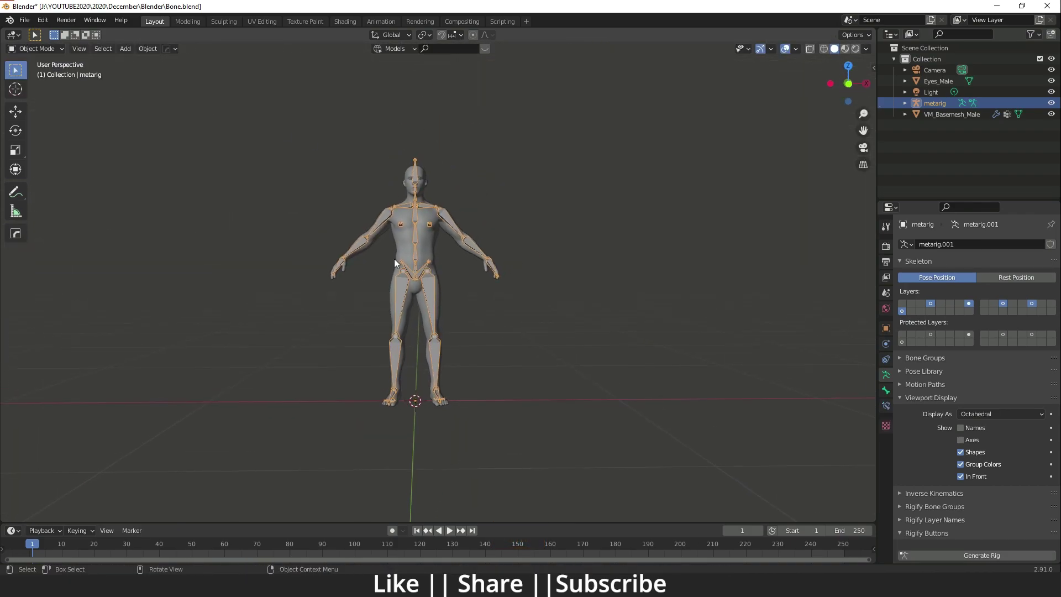
key(grave)
click(342, 232)
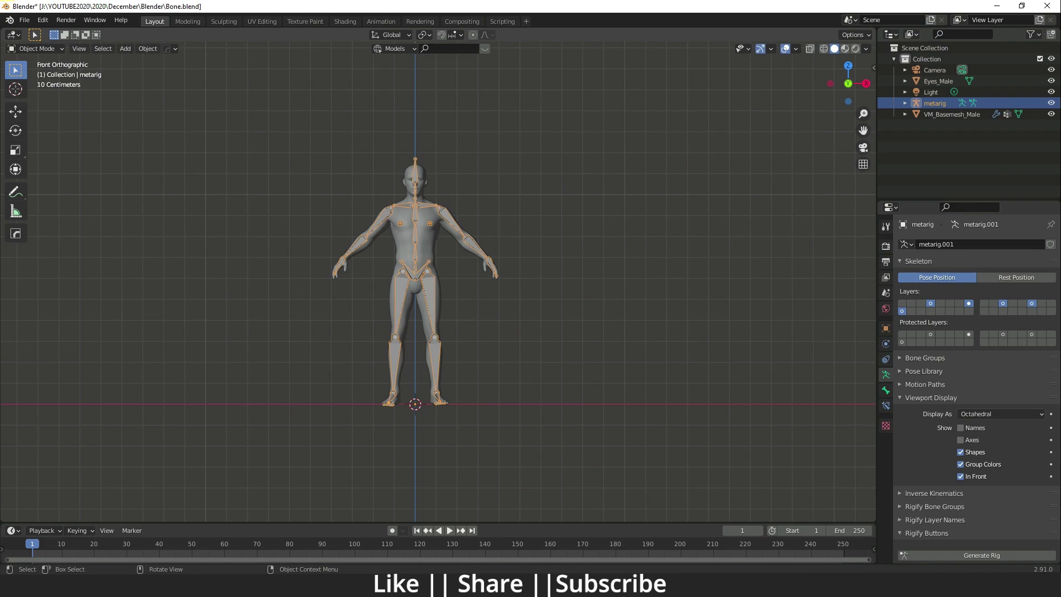
middle_drag(618, 148, 417, 291)
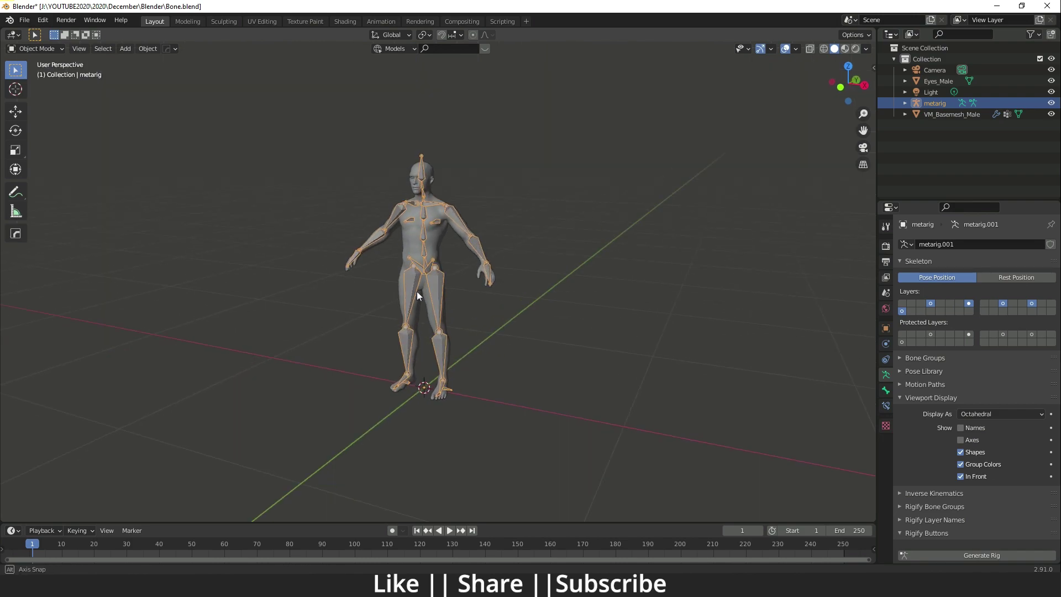
Try to rotate the left thigh bone in Pose Mode and return to Object Mode
click(36, 48)
click(46, 86)
scroll(350, 252, up, 4)
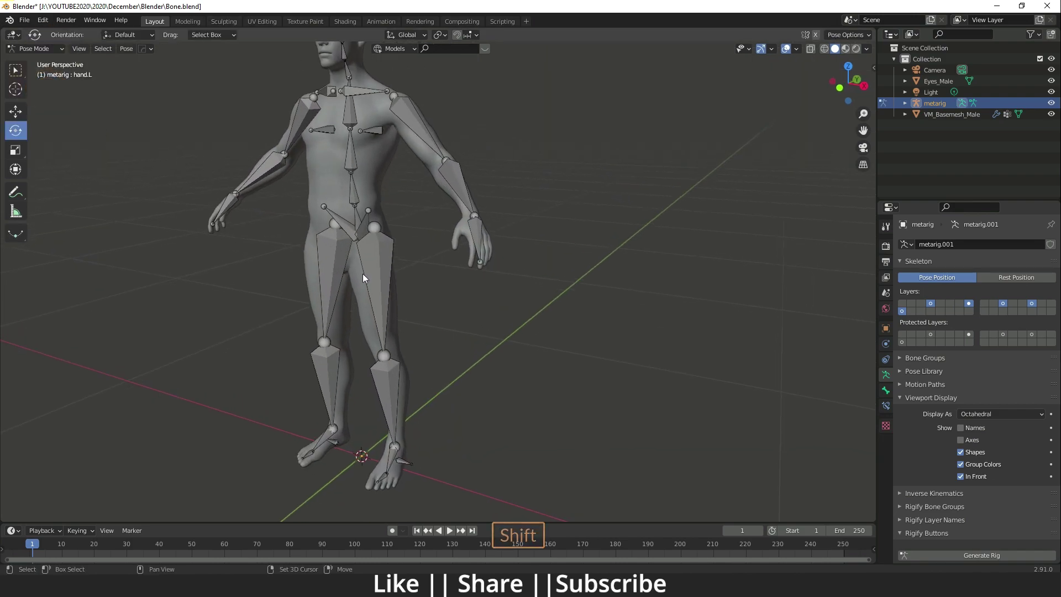
shift+click(391, 297)
middle_drag(392, 297, 360, 248)
mouse_move(385, 198)
mouse_down()
mouse_move(421, 186)
mouse_move(390, 206)
mouse_move(412, 232)
mouse_move(385, 204)
mouse_up()
right_click(385, 200)
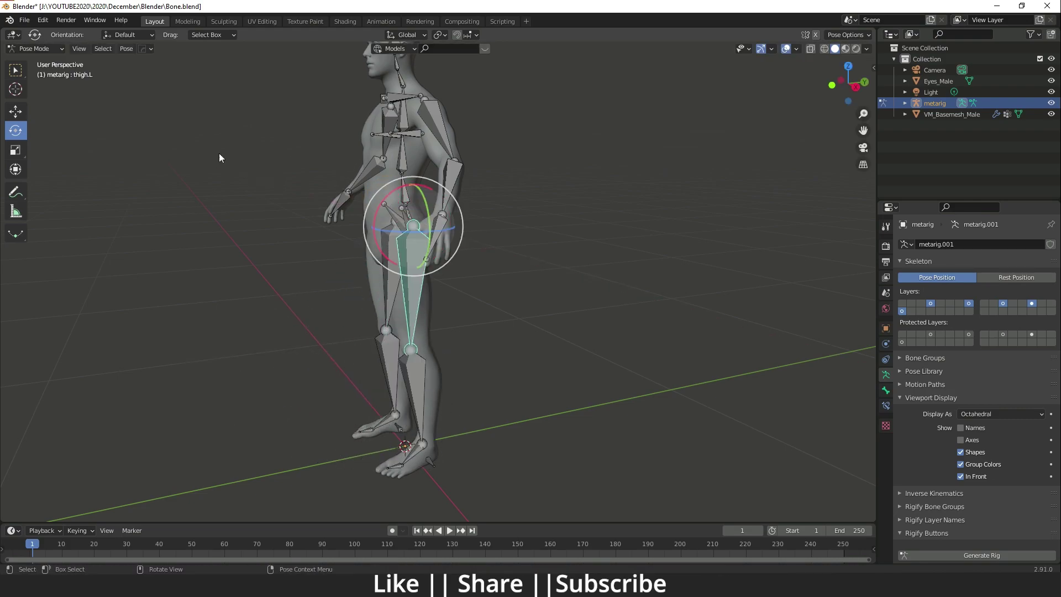
click(50, 51)
click(48, 58)
Parent the male base mesh to the metarig using Armature Deform With Automatic Weights
scroll(145, 182, down, 2)
middle_drag(216, 268, 324, 277)
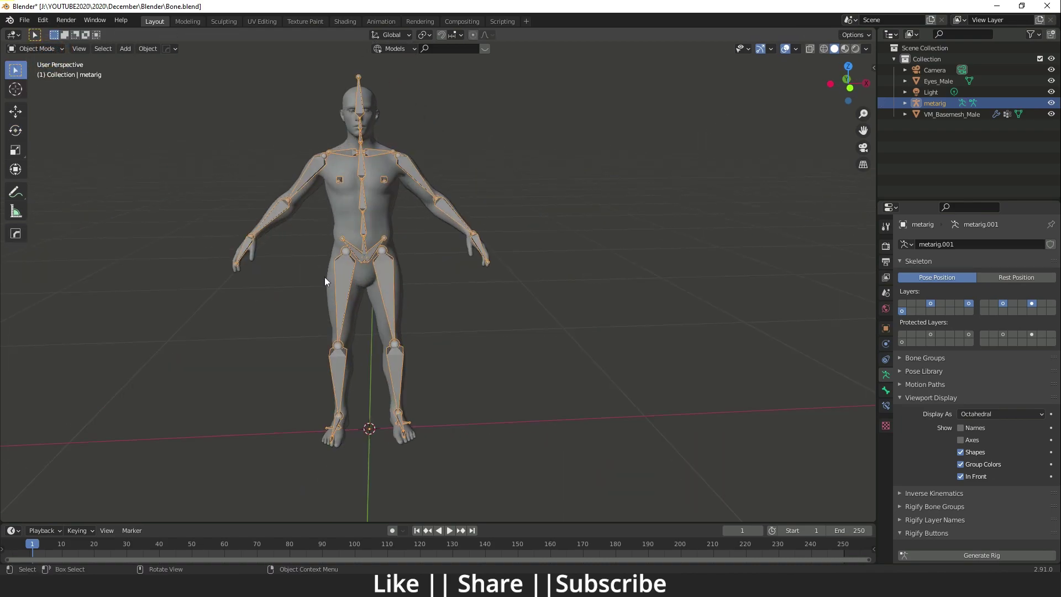
scroll(304, 206, down, 2)
click(370, 233)
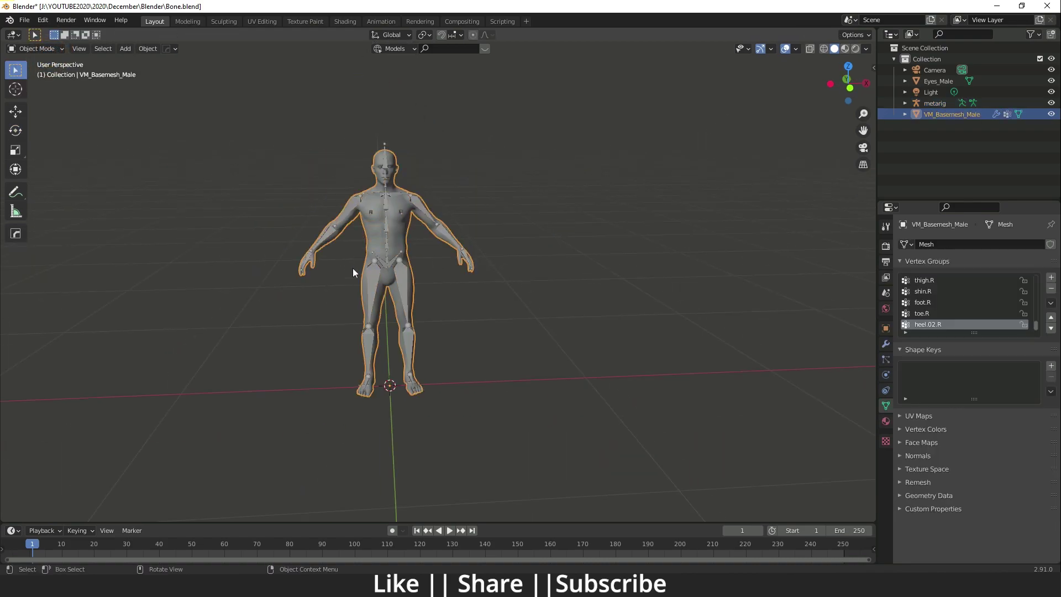
shift+click(407, 283)
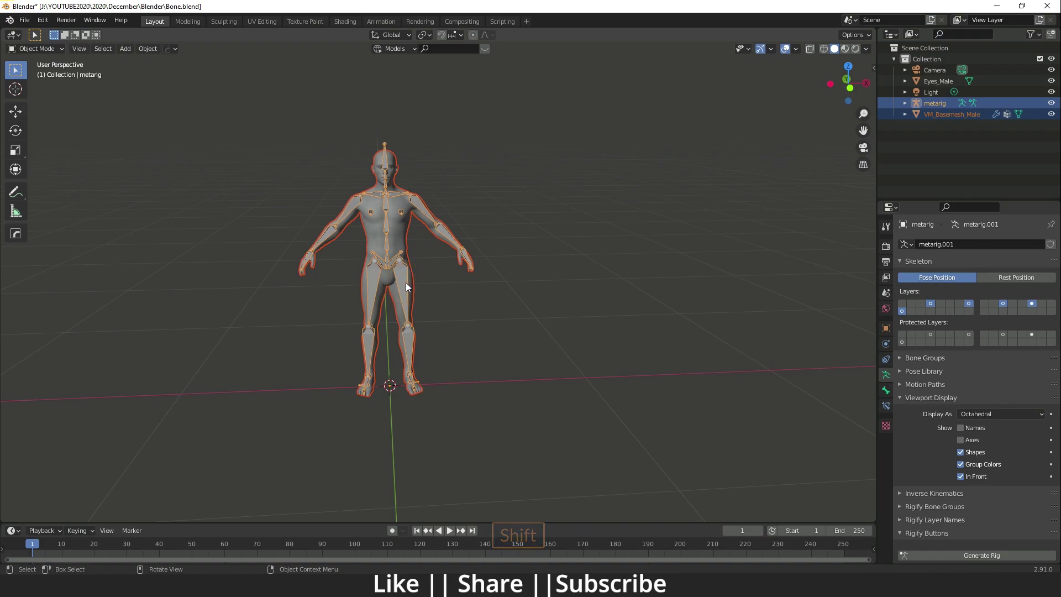
key(ctrl+p)
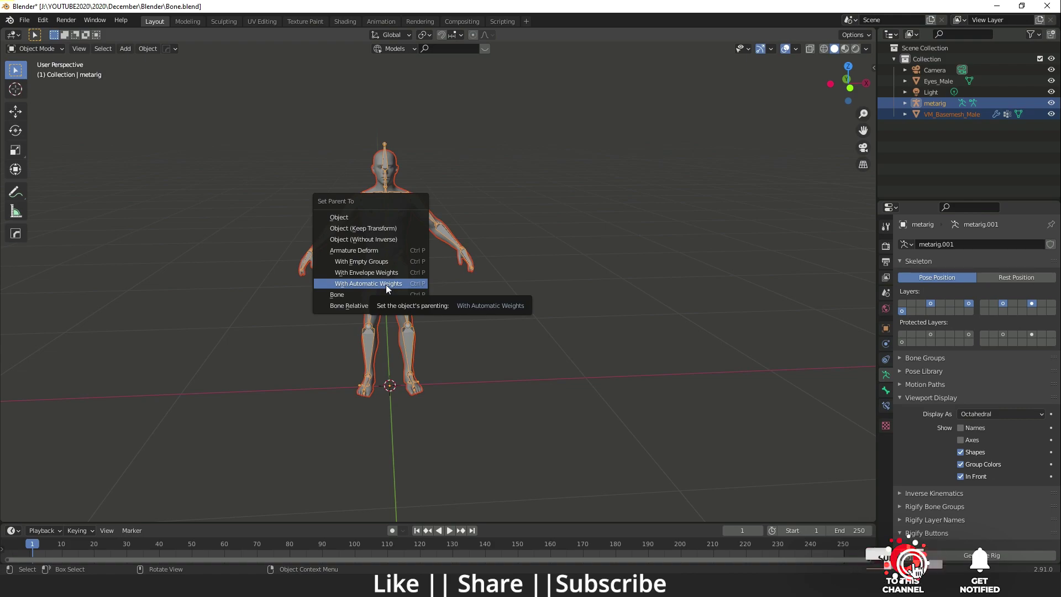
click(386, 284)
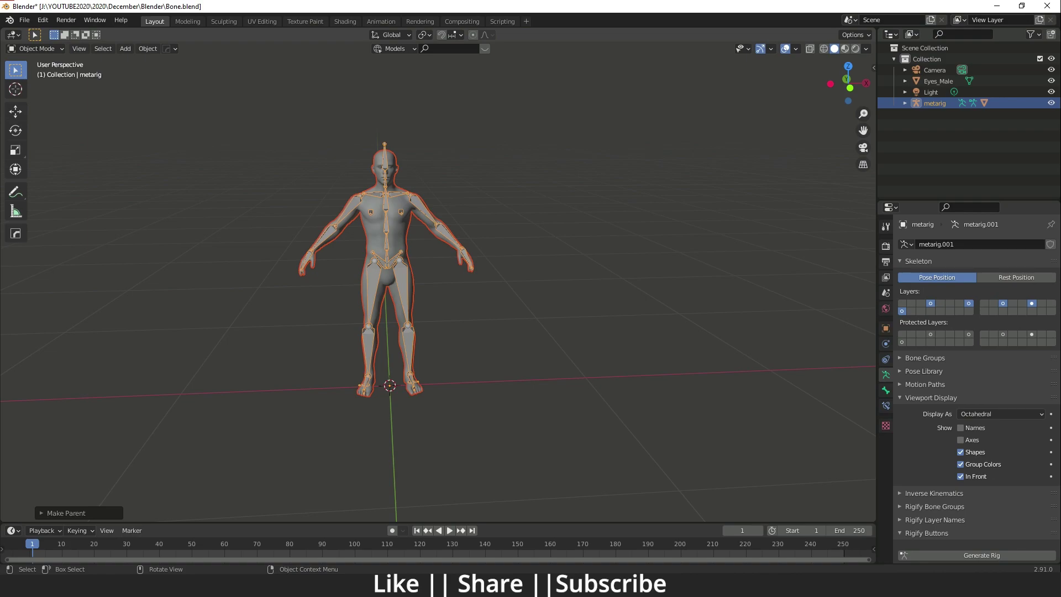
Put only the metarig into Pose Mode and rotate the left thigh bone backward
click(295, 302)
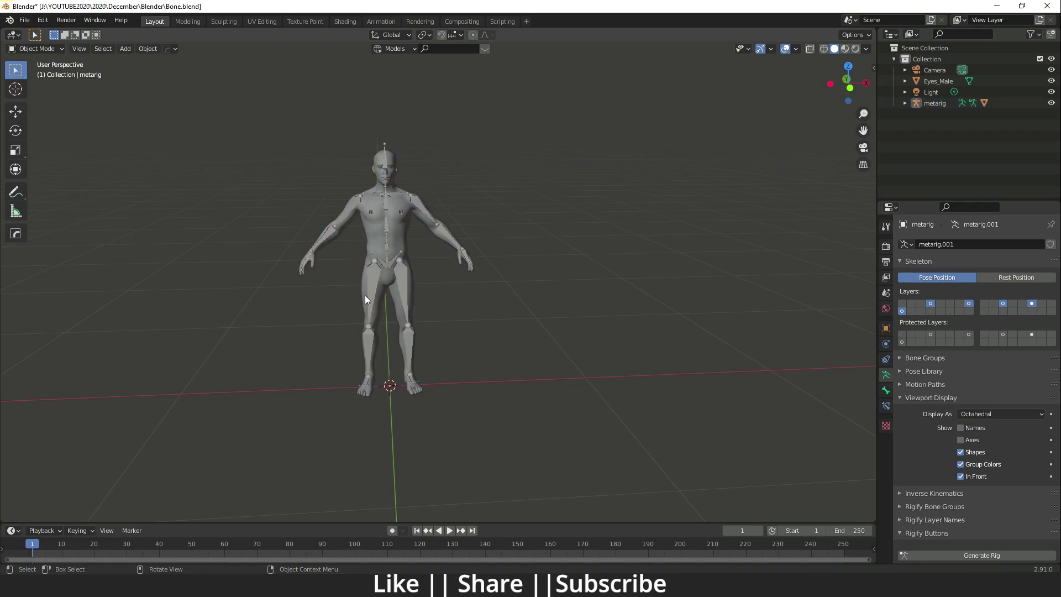
click(375, 274)
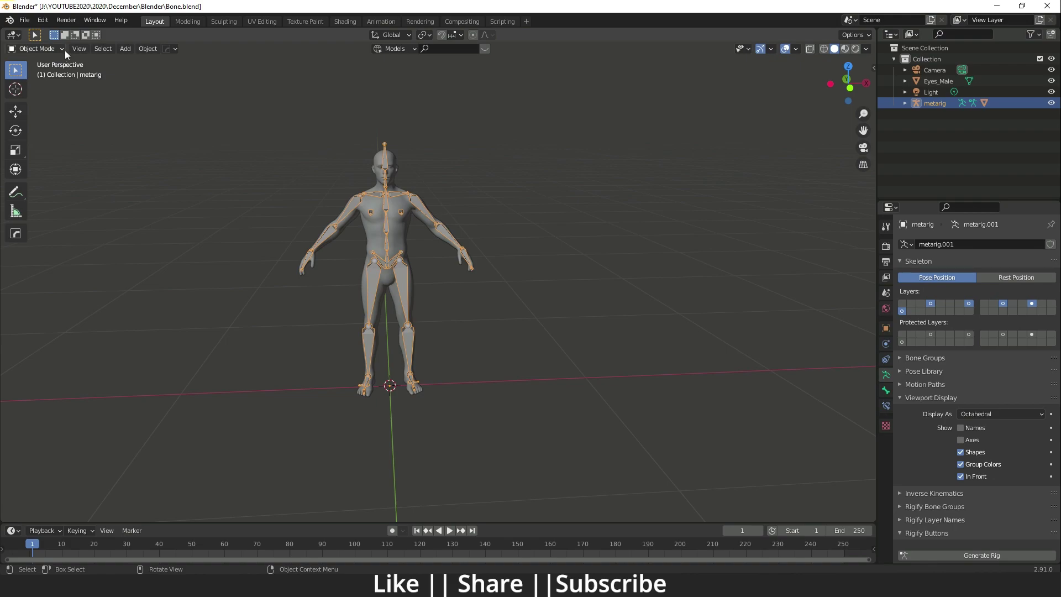
click(39, 49)
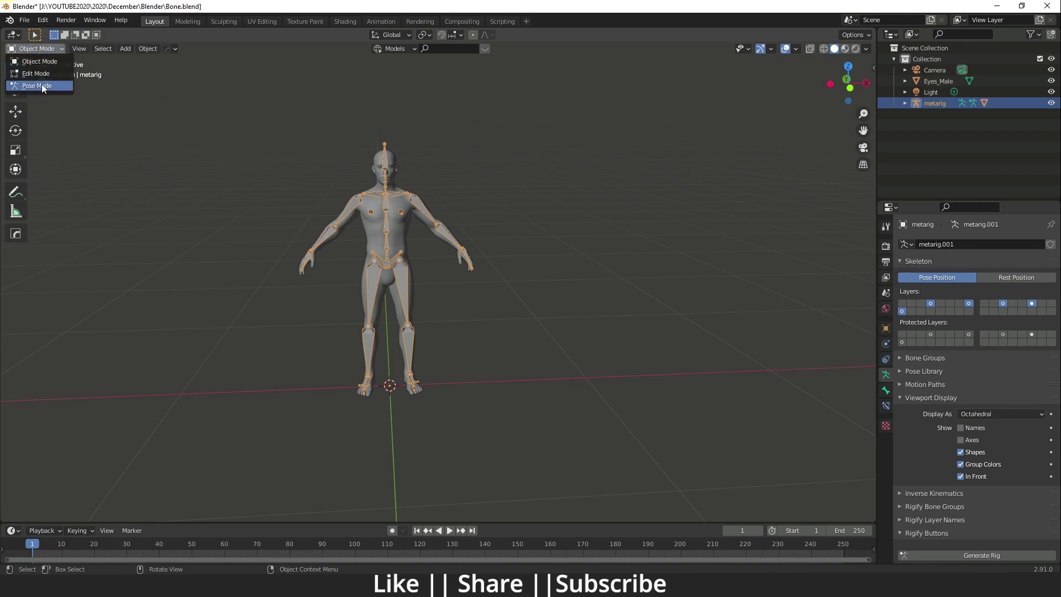
click(43, 87)
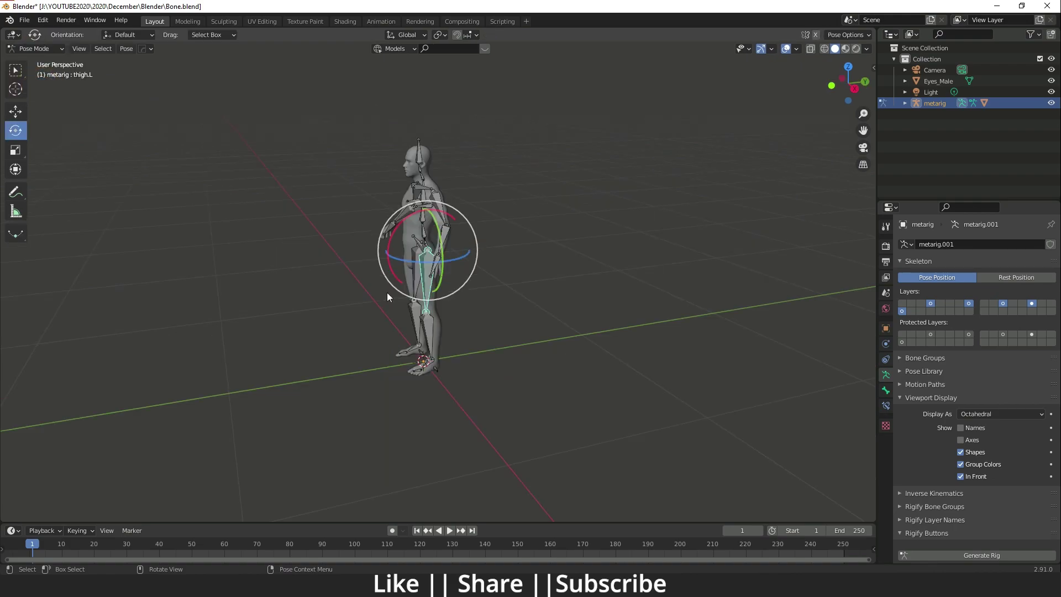
scroll(340, 298, up, 3)
shift+middle_drag(340, 297, 344, 302)
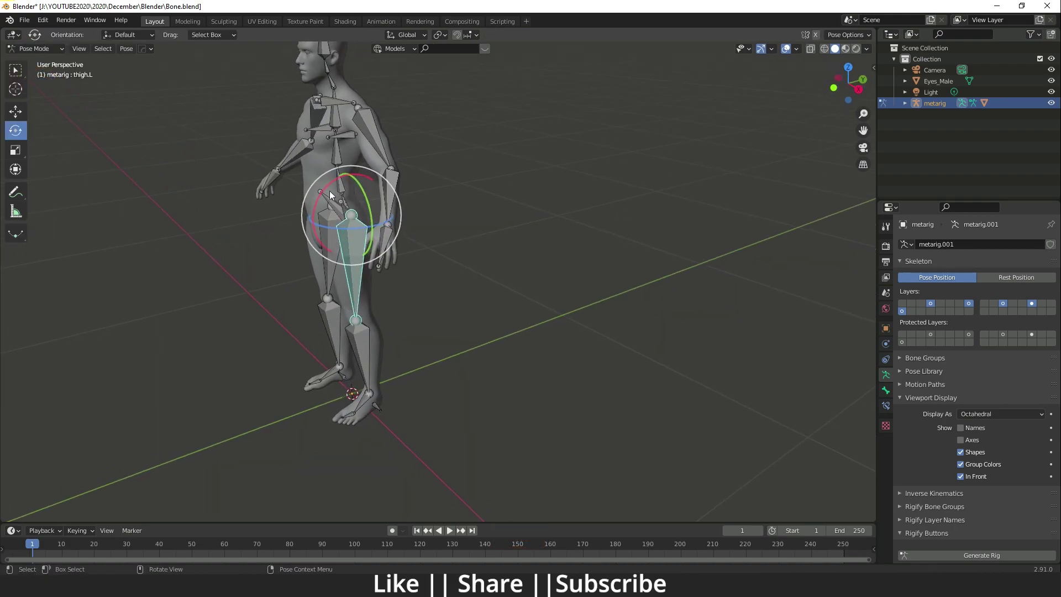
drag(330, 196, 322, 193)
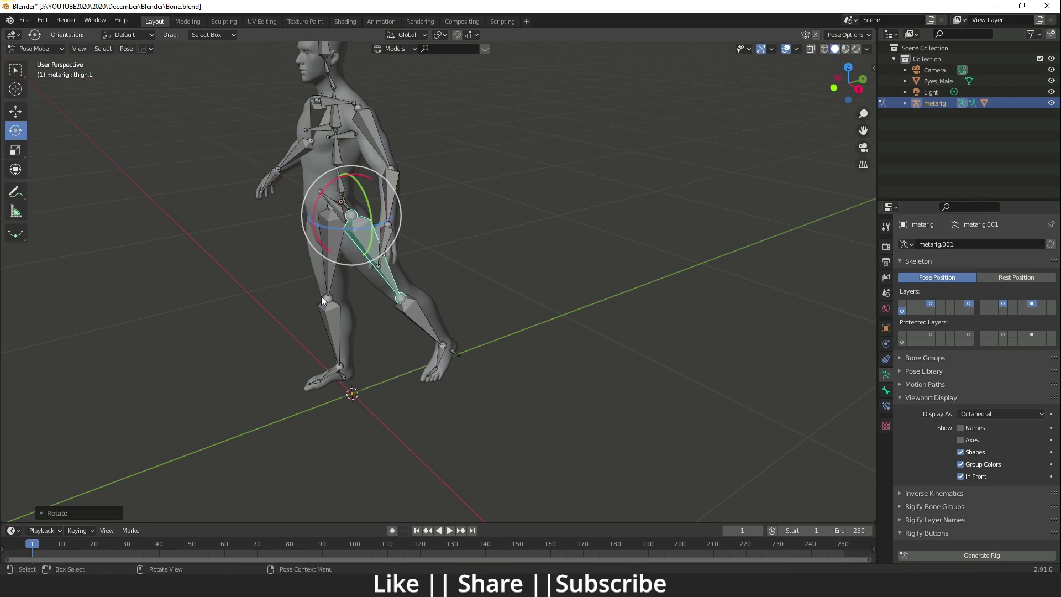
Rotate the right thigh bone forward into a walking stride
middle_drag(265, 251, 400, 315)
click(405, 375)
scroll(409, 373, down, 3)
shift+middle_drag(429, 377, 457, 316)
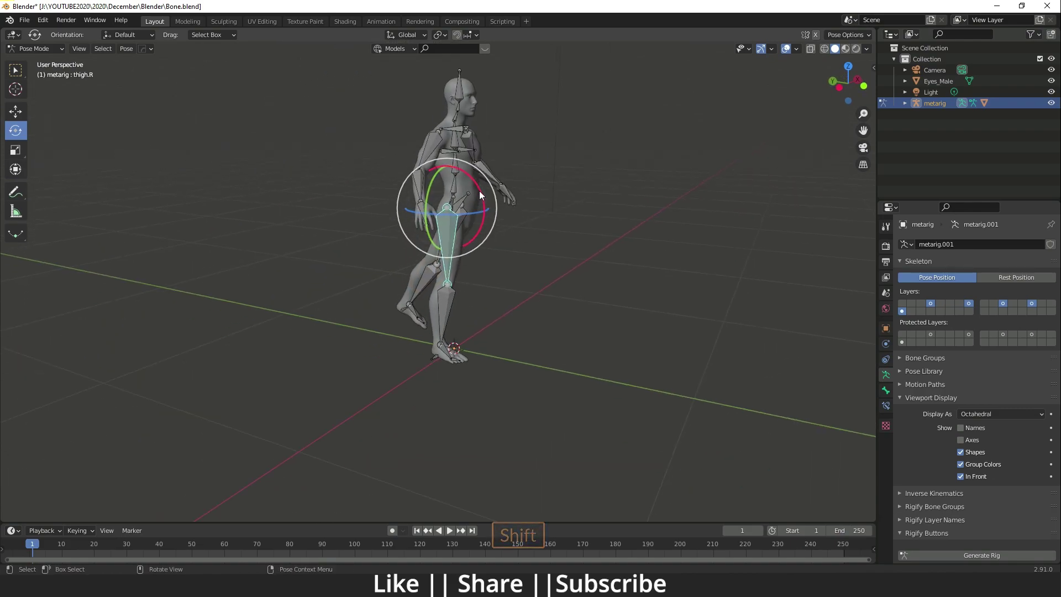
drag(479, 189, 468, 174)
right_click(479, 188)
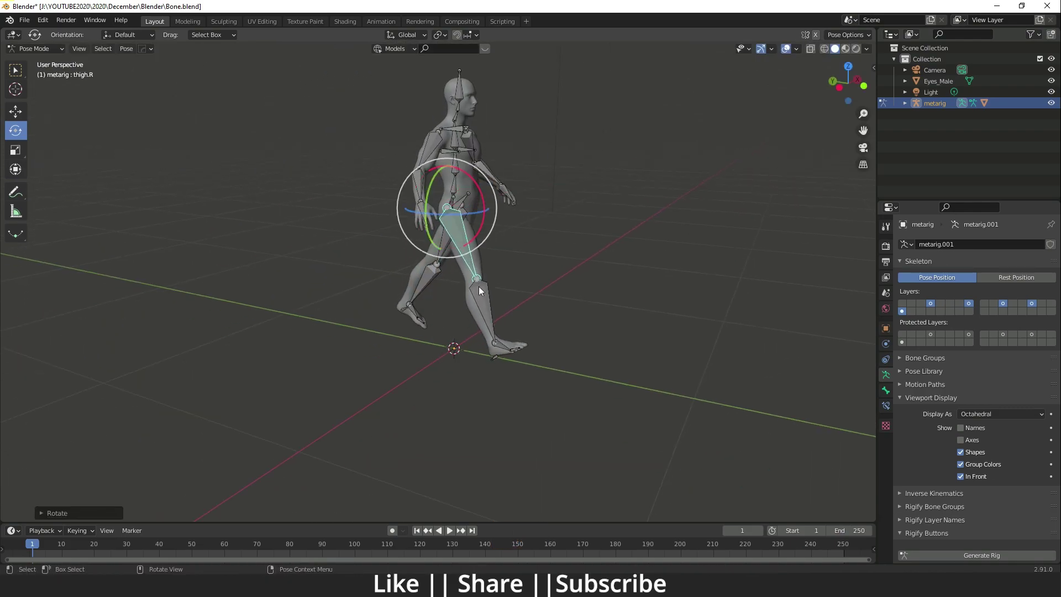
Rotate the right shin bone backward to bend the right knee
click(479, 287)
key(r)
key(r)
right_click(506, 260)
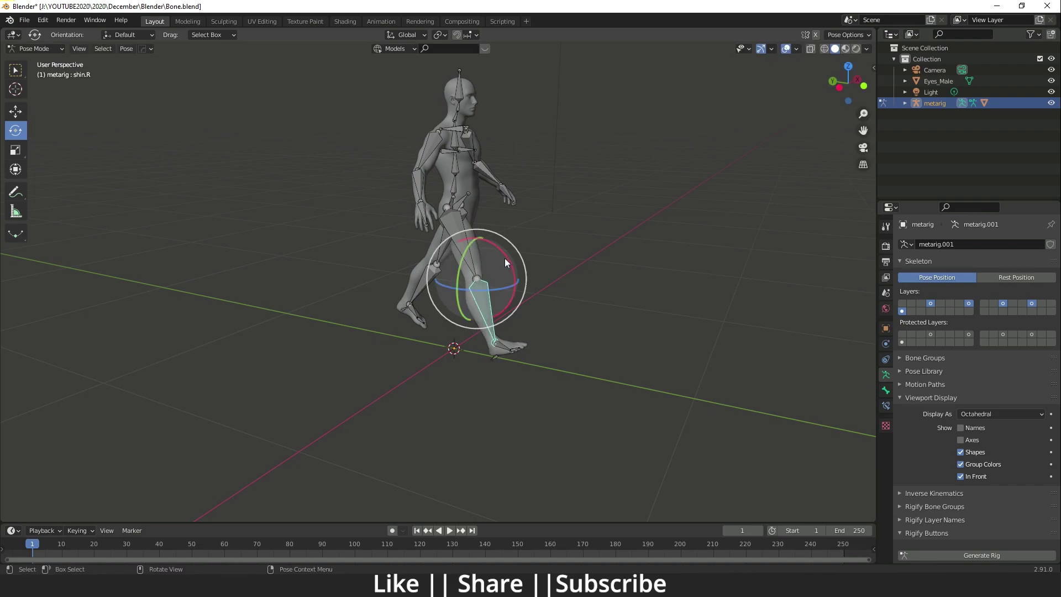
key(r)
click(516, 294)
Bend the left knee by rotating the left shin bone backward, and rotate the left foot bone slightly
middle_drag(515, 295, 409, 310)
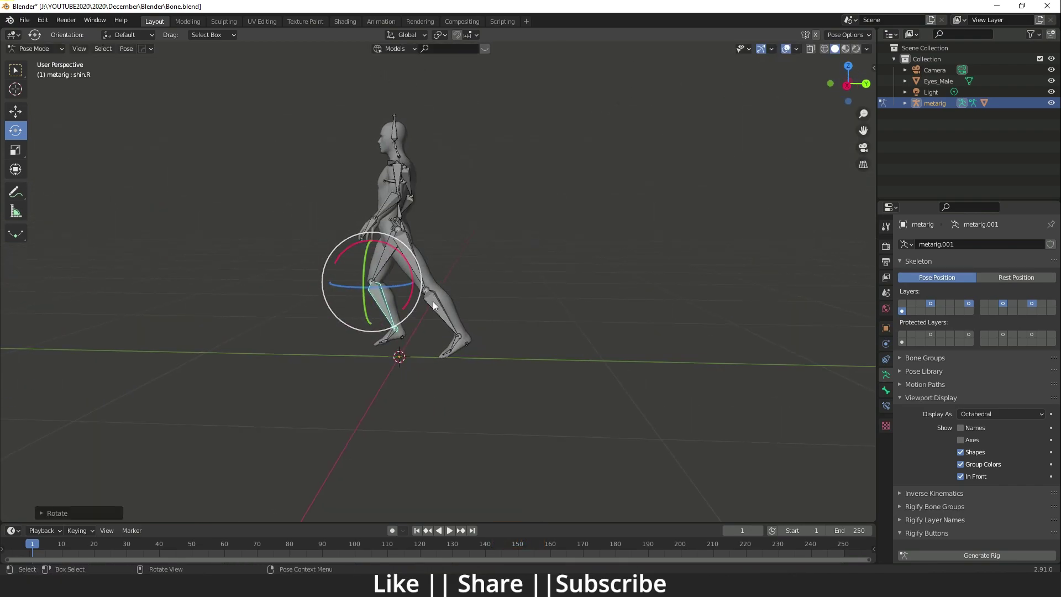
click(433, 300)
key(r)
click(456, 261)
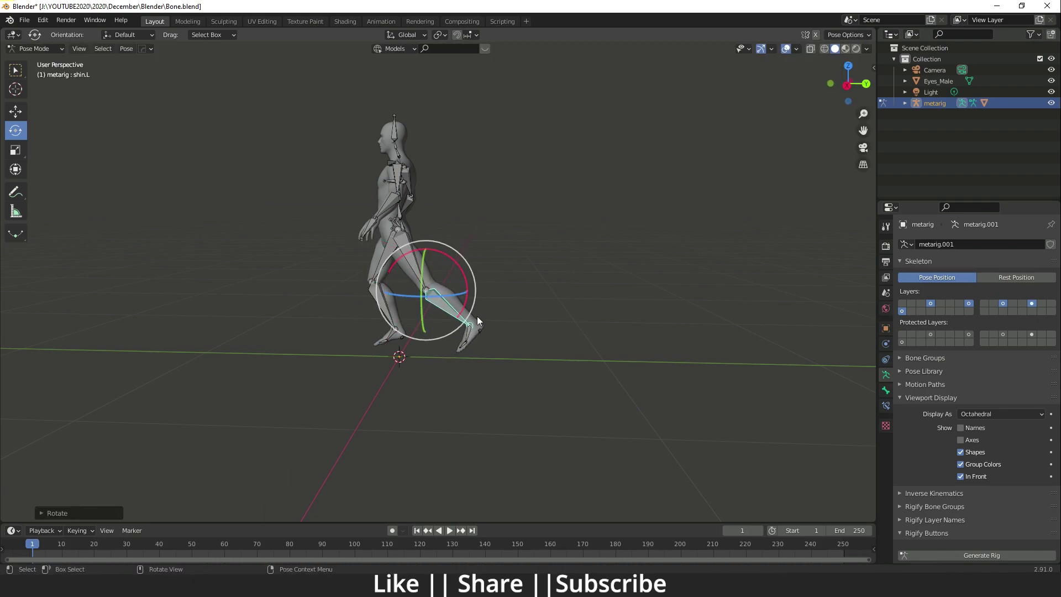
click(479, 321)
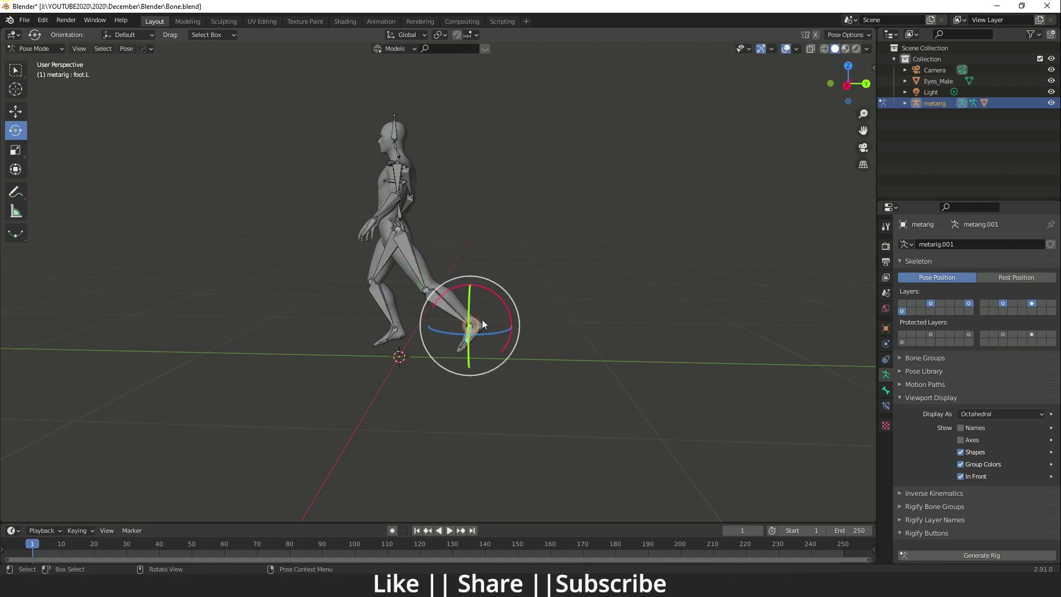
click(476, 320)
click(472, 331)
key(r)
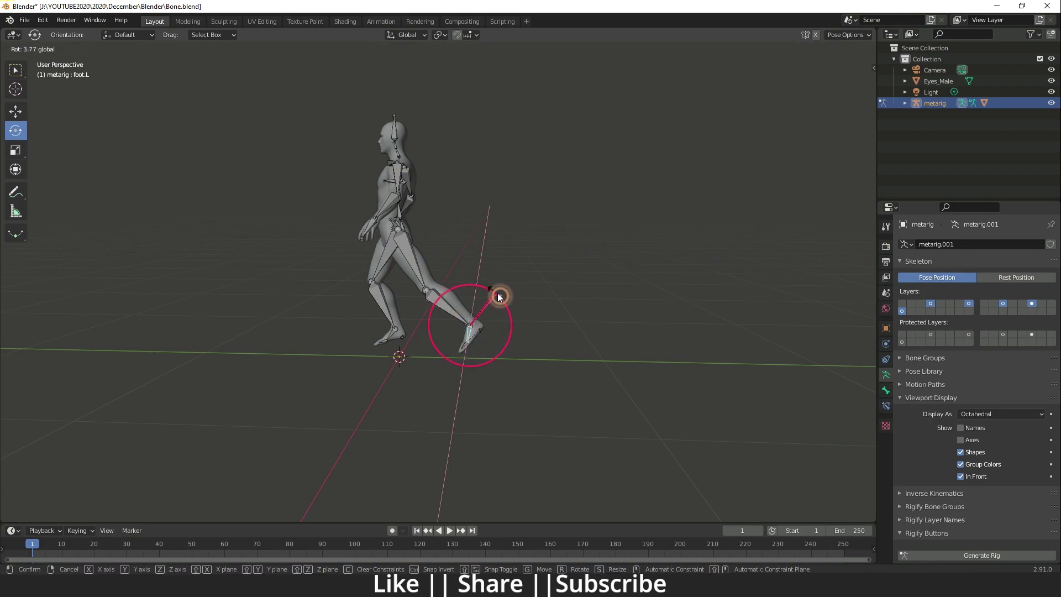
click(498, 297)
Rotate the right forearm and right upper arm bones to swing the right arm forward
middle_drag(498, 297, 439, 287)
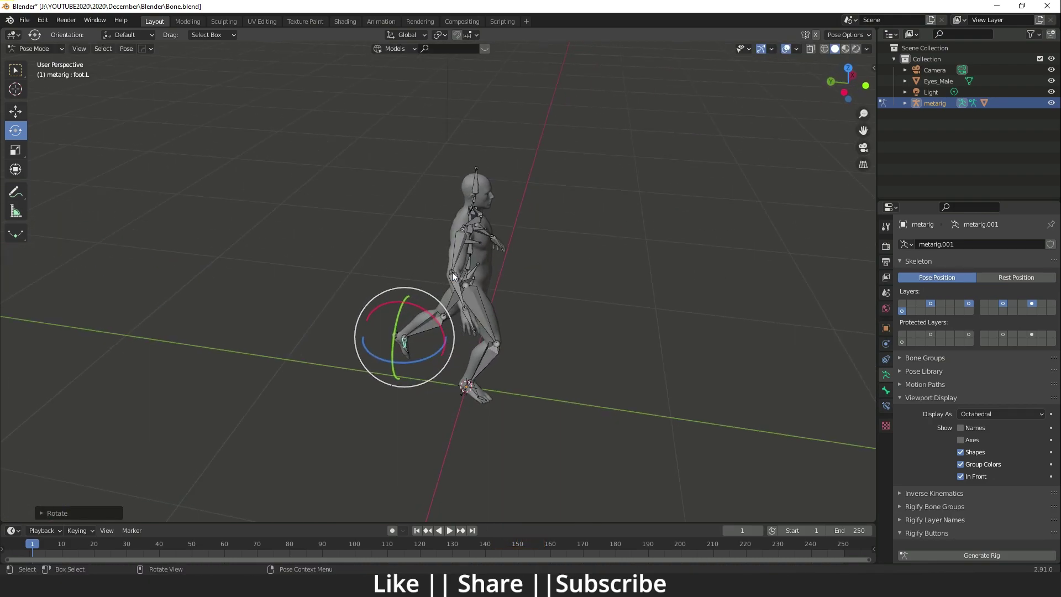
click(481, 288)
key(r)
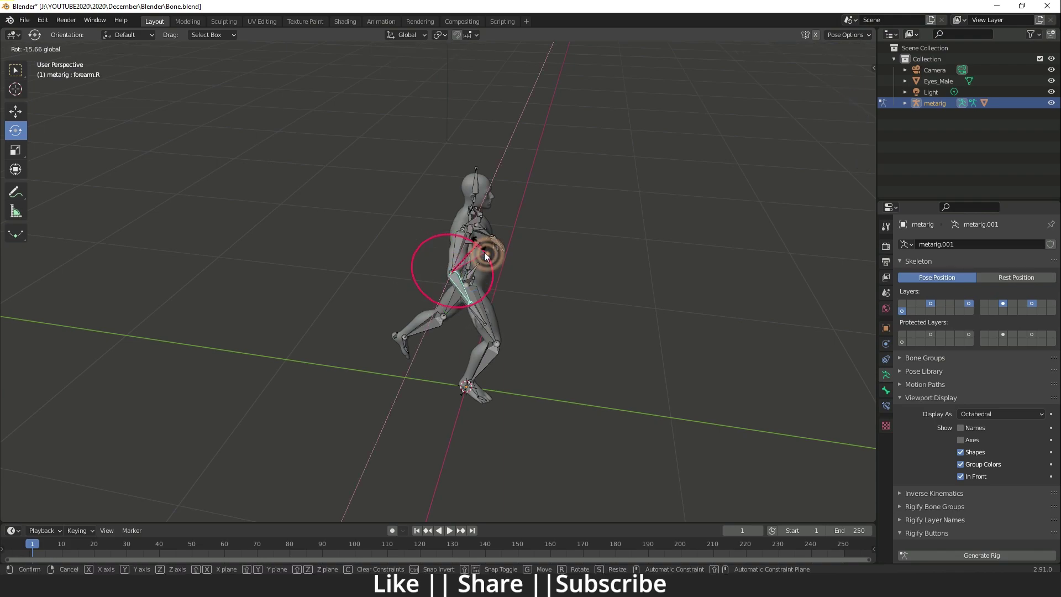
click(485, 252)
click(463, 228)
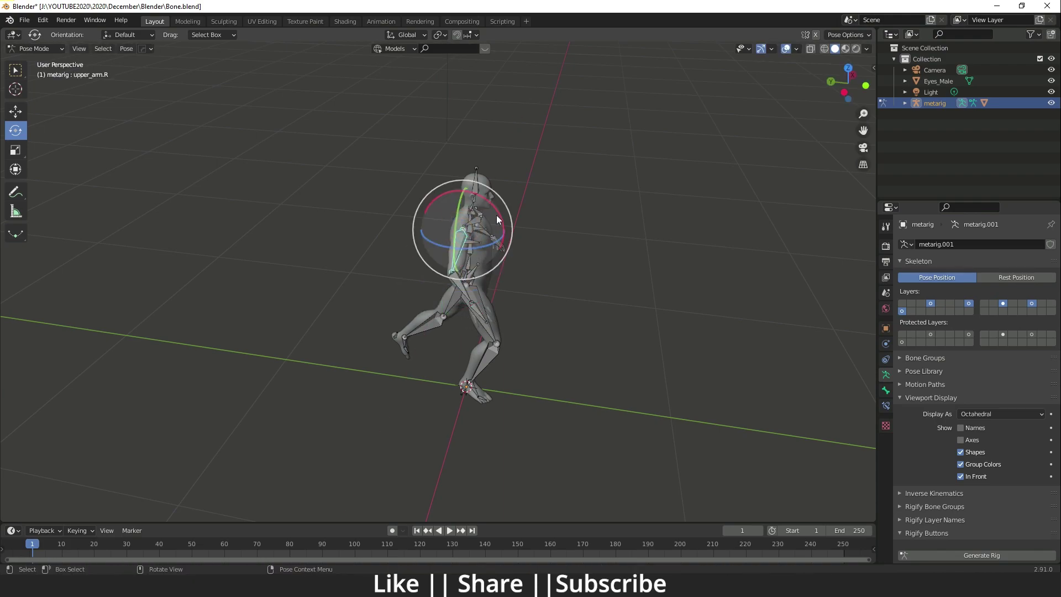
drag(497, 214, 485, 214)
middle_drag(486, 214, 377, 290)
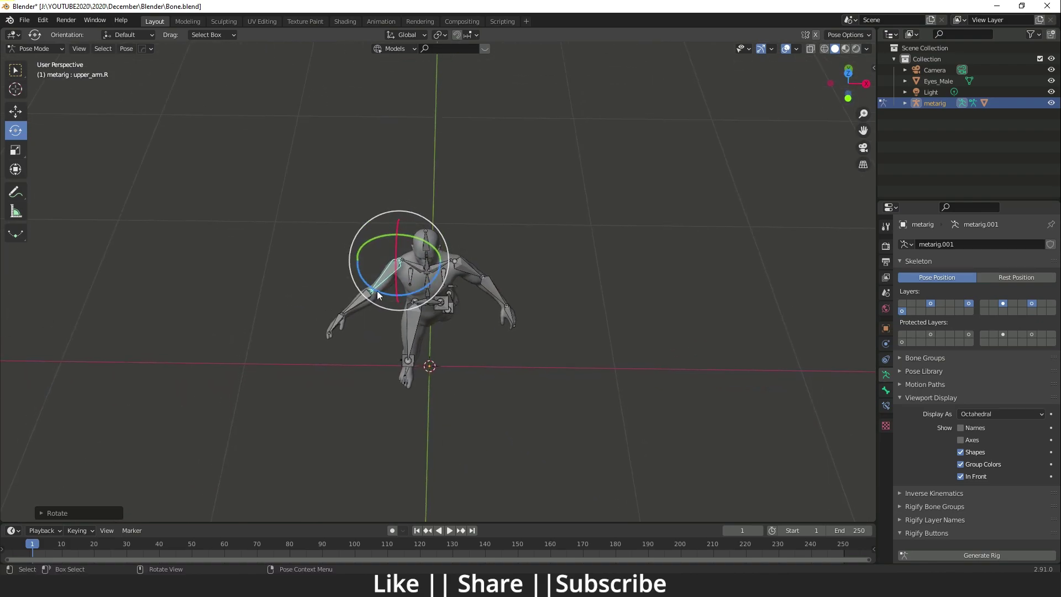
click(361, 300)
mouse_move(411, 306)
mouse_down()
mouse_move(425, 284)
mouse_move(411, 306)
mouse_up()
Rotate the left upper arm bone about the X axis to swing the left arm backward
middle_drag(456, 326, 446, 341)
click(423, 304)
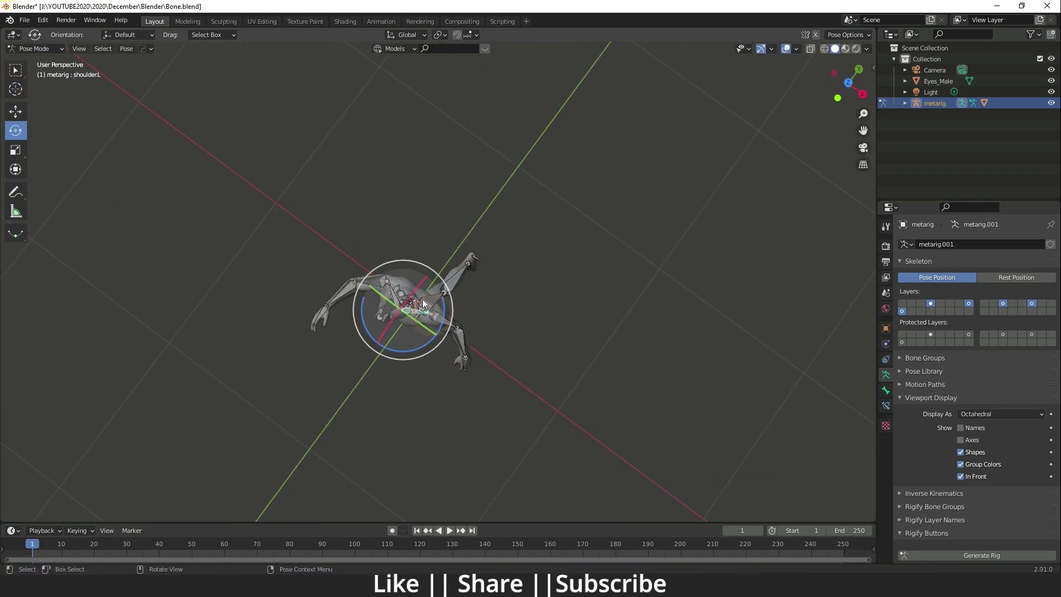
click(439, 312)
key(r)
key(x)
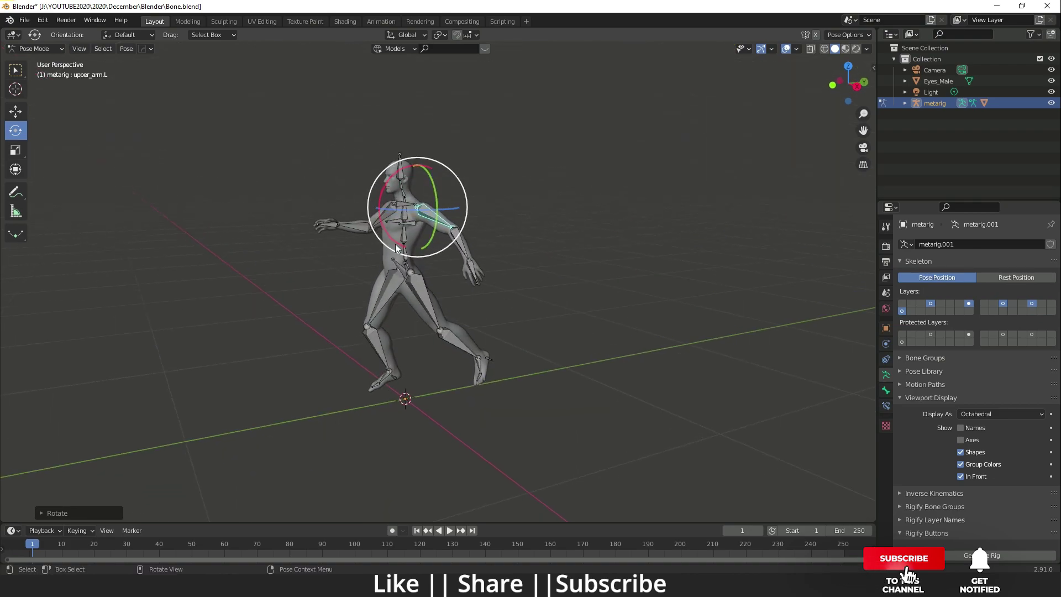
Rotate the lower spine bone to lean the torso forward, undoing the first attempt
drag(402, 254, 370, 238)
key(ctrl+z)
key(ctrl+z)
mouse_move(297, 237)
middle_down()
mouse_move(334, 264)
mouse_move(298, 251)
middle_up()
scroll(379, 212, up, 2)
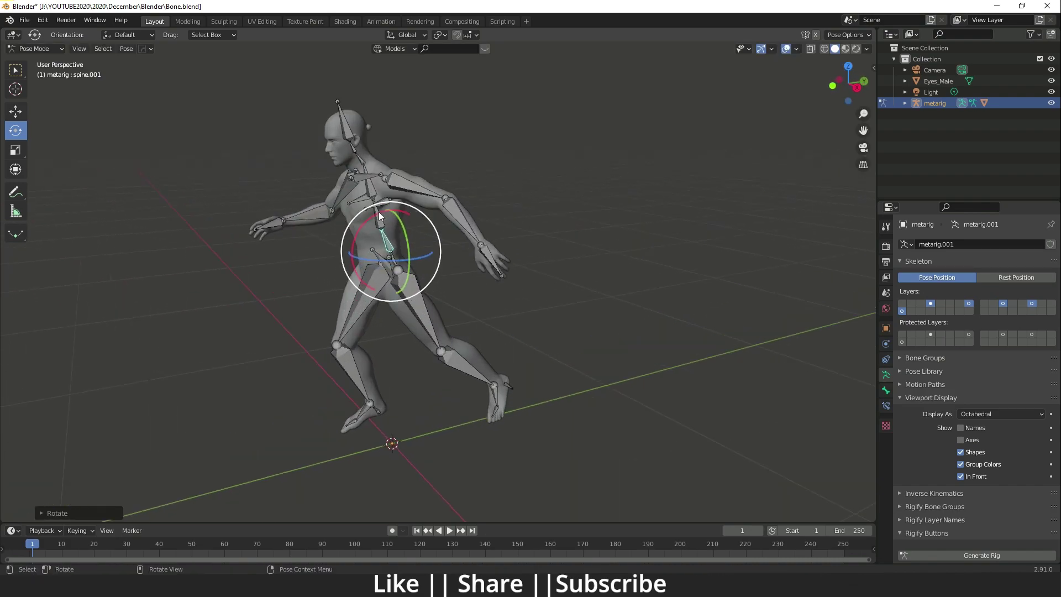